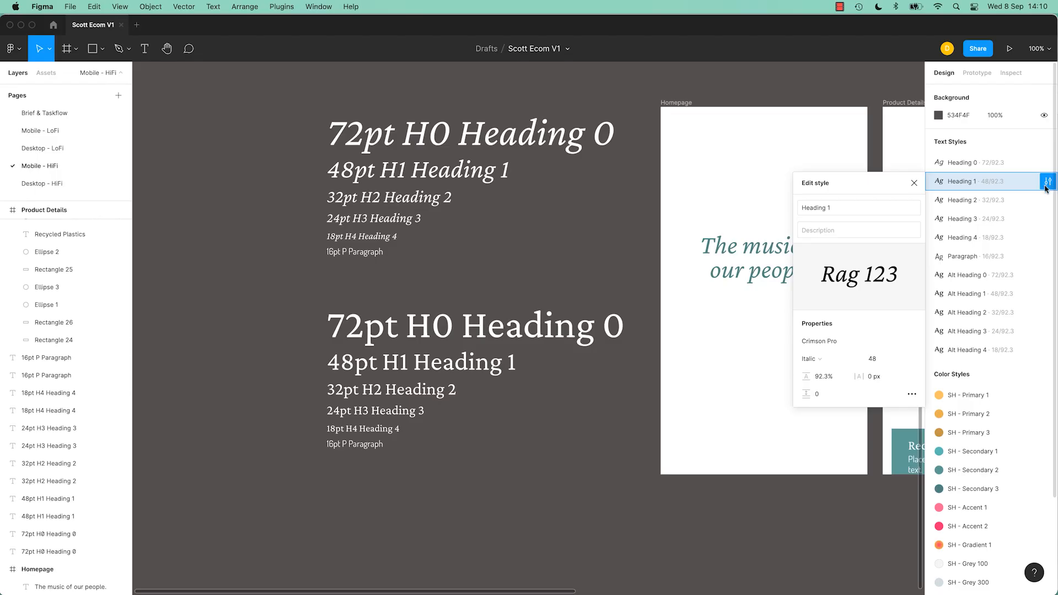
Change the Heading 1 text style's font to Comic Sans MS with the Regular weight
{"action": "left_click", "coordinate": [840, 345]}
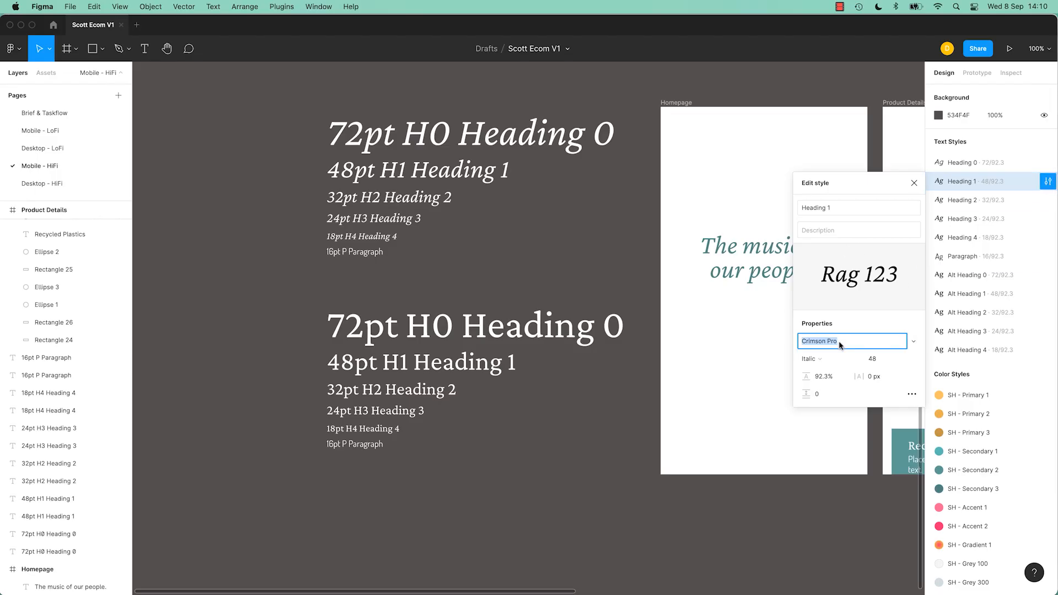
{"action": "type", "text": "Momic Sans MS"}
{"action": "key", "text": "Return"}
{"action": "left_click", "coordinate": [836, 364]}
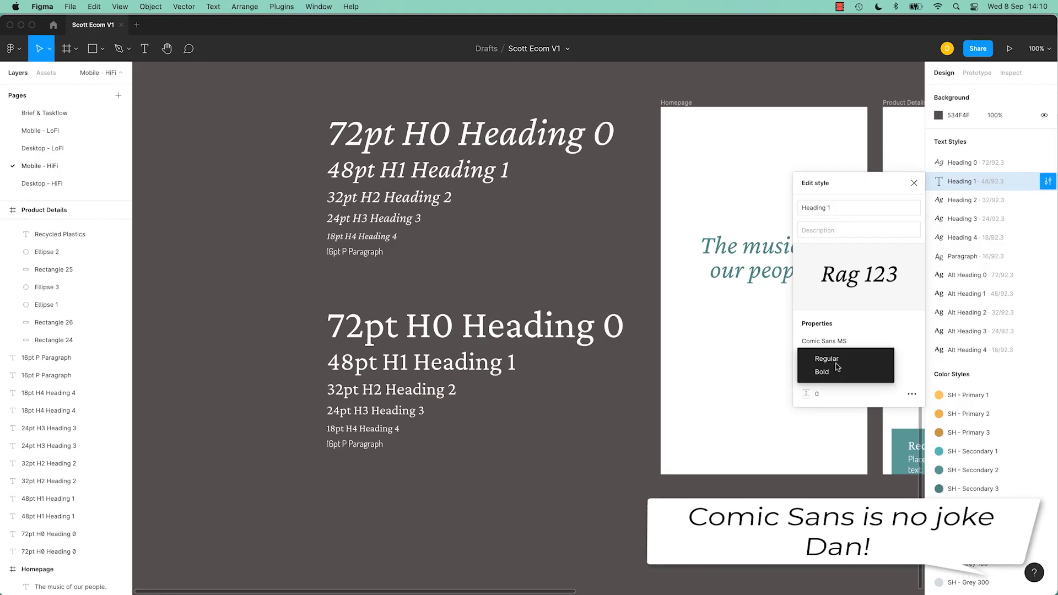
{"action": "left_click", "coordinate": [836, 362]}
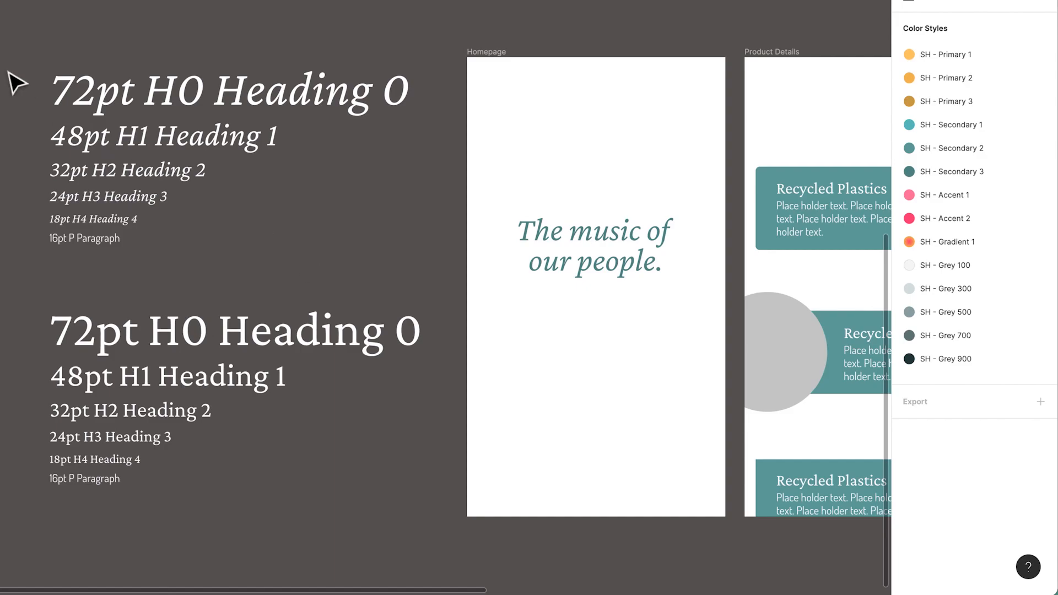
Create a text style named "Heading 1" from the "The music of our people." text on the Homepage frame
{"action": "left_click_drag", "start_coordinate": [10, 38], "coordinate": [236, 246]}
{"action": "left_click", "coordinate": [12, 113]}
{"action": "left_click", "coordinate": [628, 259]}
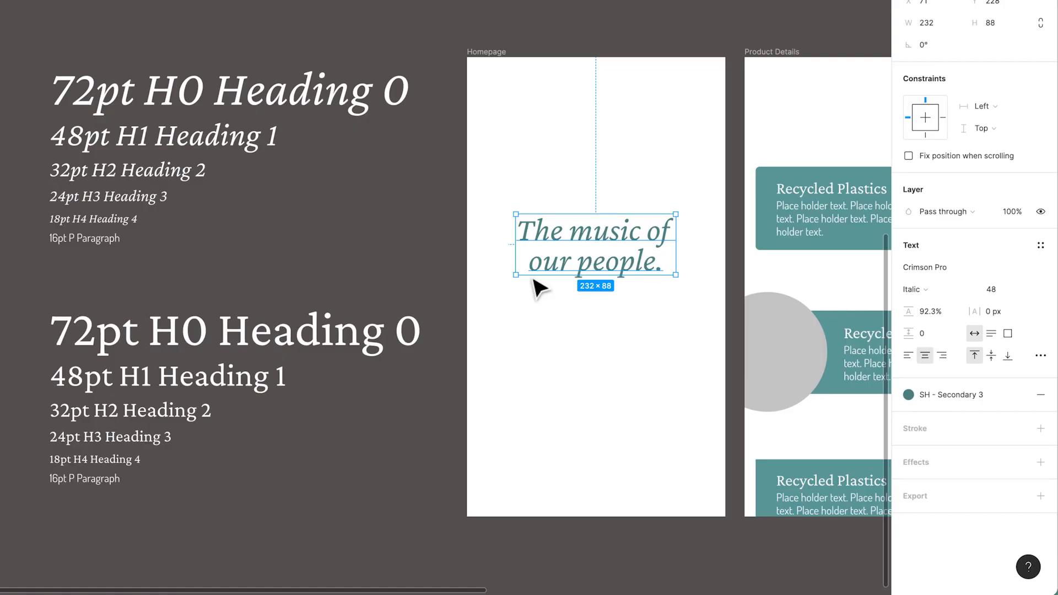
{"action": "left_click", "coordinate": [1040, 247]}
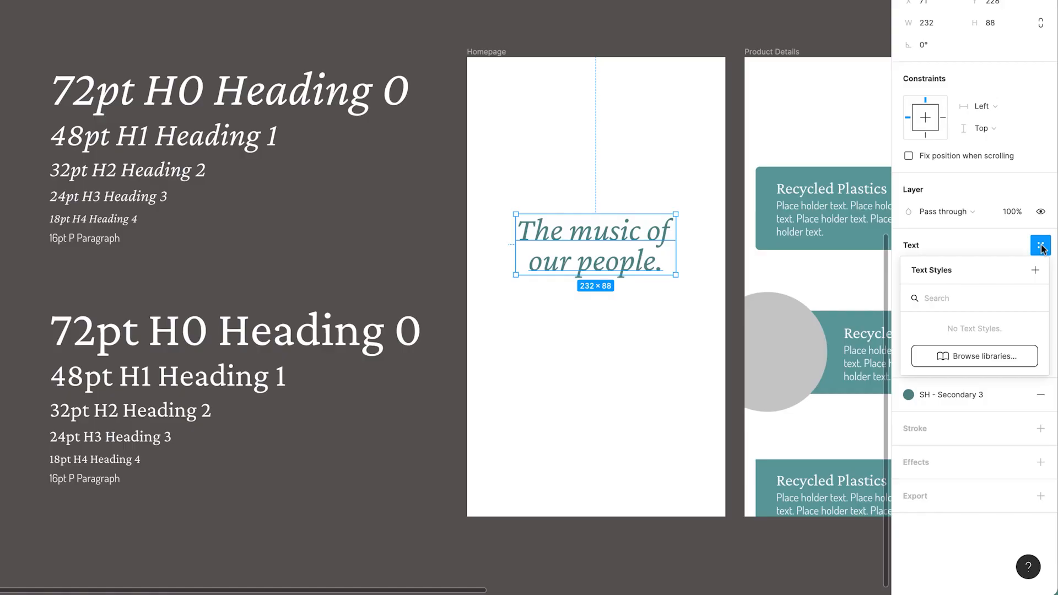
{"action": "left_click", "coordinate": [1035, 272]}
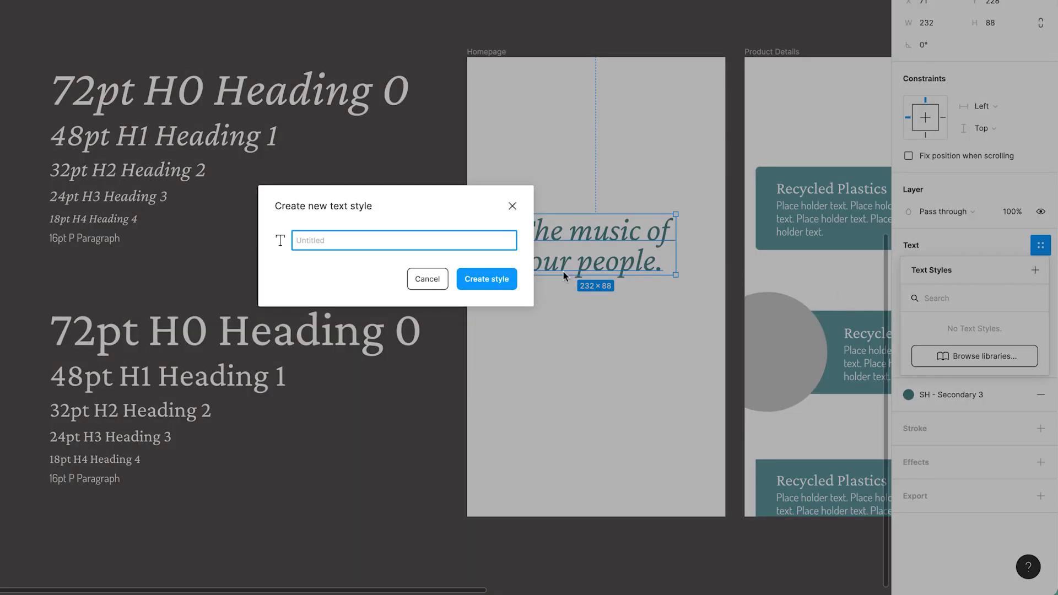
{"action": "type", "text": "Heading 1"}
{"action": "key", "text": "alt+shift+Left"}
{"action": "key", "text": "Right"}
{"action": "left_click", "coordinate": [487, 281]}
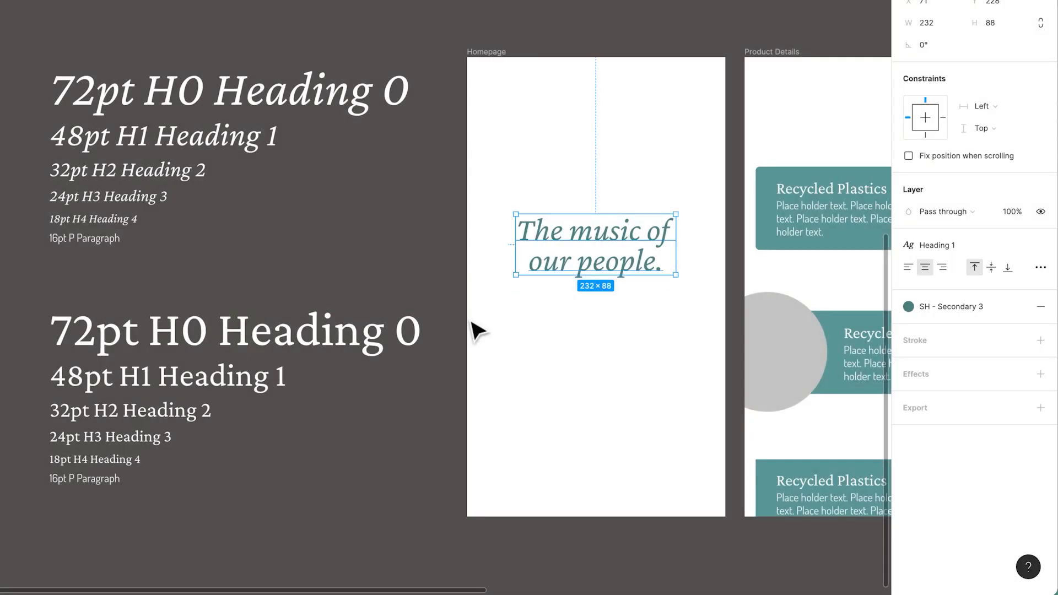
Try the Heading 1 text style on the first Recycled Plastics title in the Product Details frame and undo it
{"action": "left_click_drag", "start_coordinate": [708, 305], "coordinate": [574, 313]}
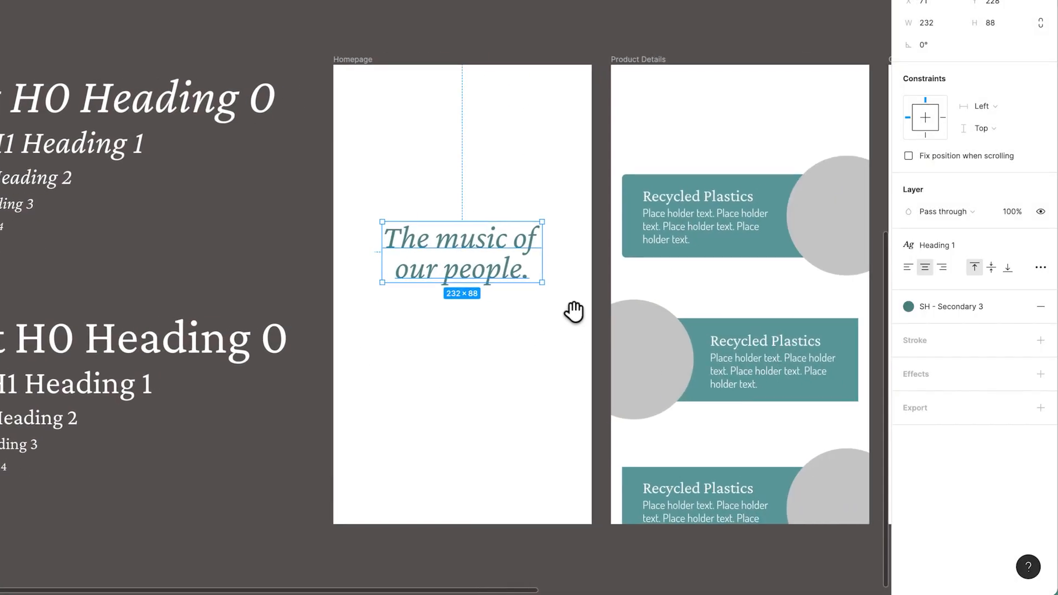
{"action": "left_click", "coordinate": [697, 196]}
{"action": "left_click", "coordinate": [1040, 244]}
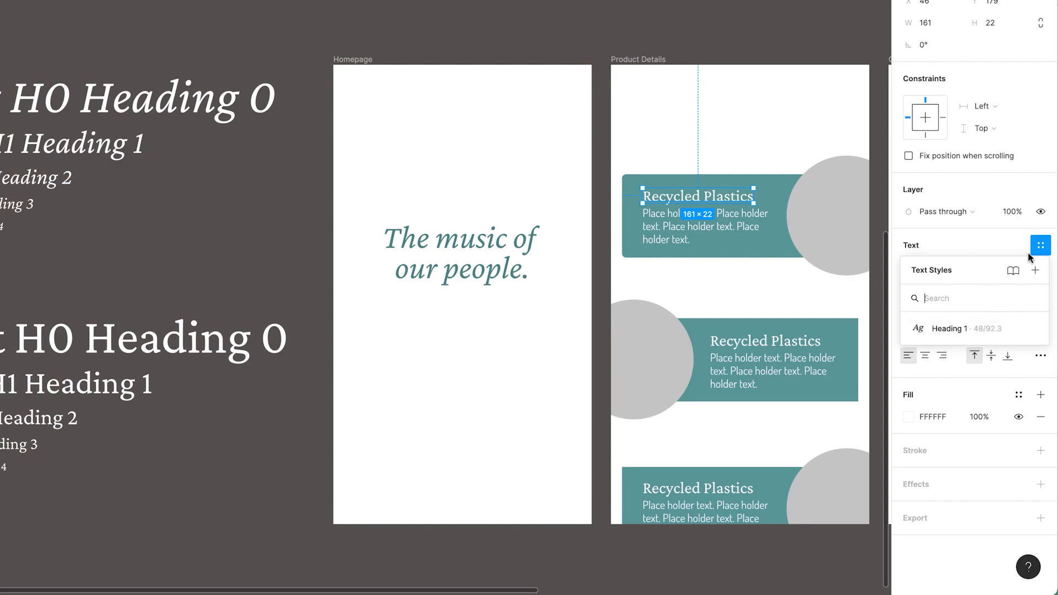
{"action": "left_click", "coordinate": [940, 331]}
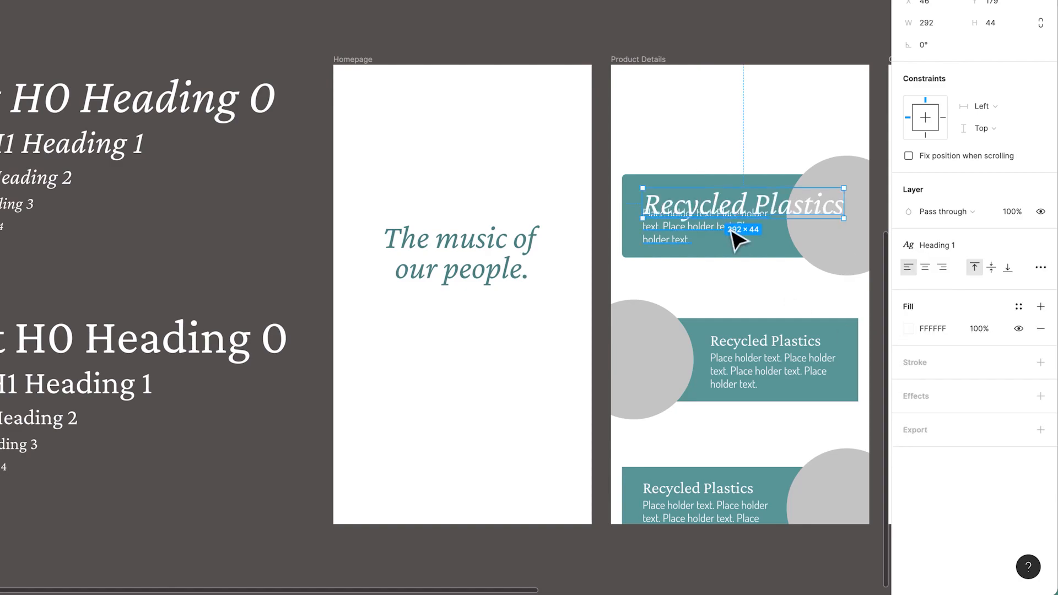
{"action": "key", "text": "ctrl+z"}
{"action": "left_click", "coordinate": [272, 249]}
{"action": "scroll", "coordinate": [268, 250], "scroll_direction": "left", "scroll_amount": 5}
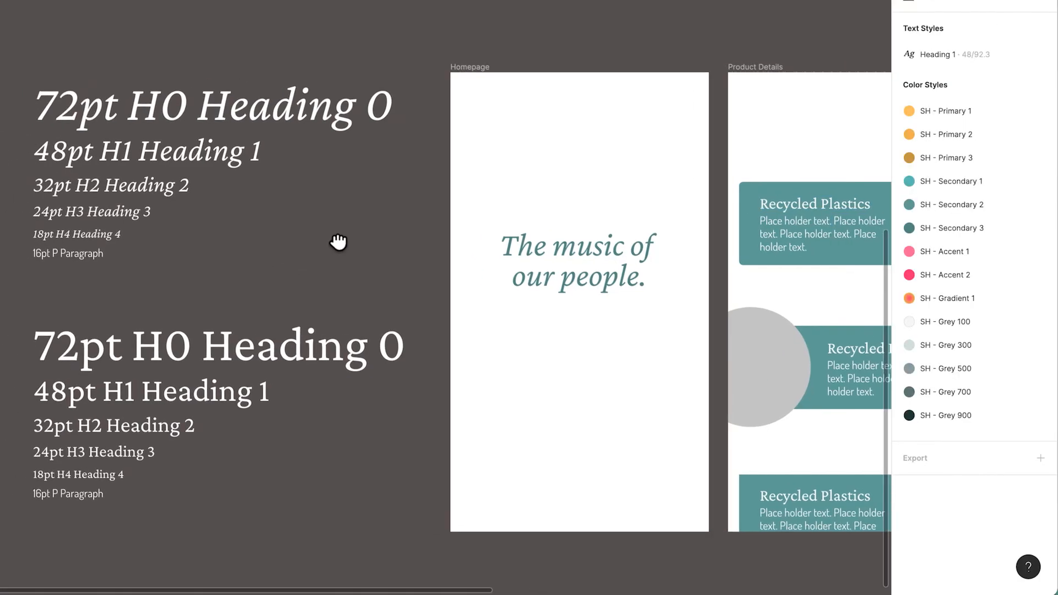
Add the text "This thing" below the tagline on the Homepage frame, using the tagline's Heading 1 style
{"action": "left_click", "coordinate": [619, 259]}
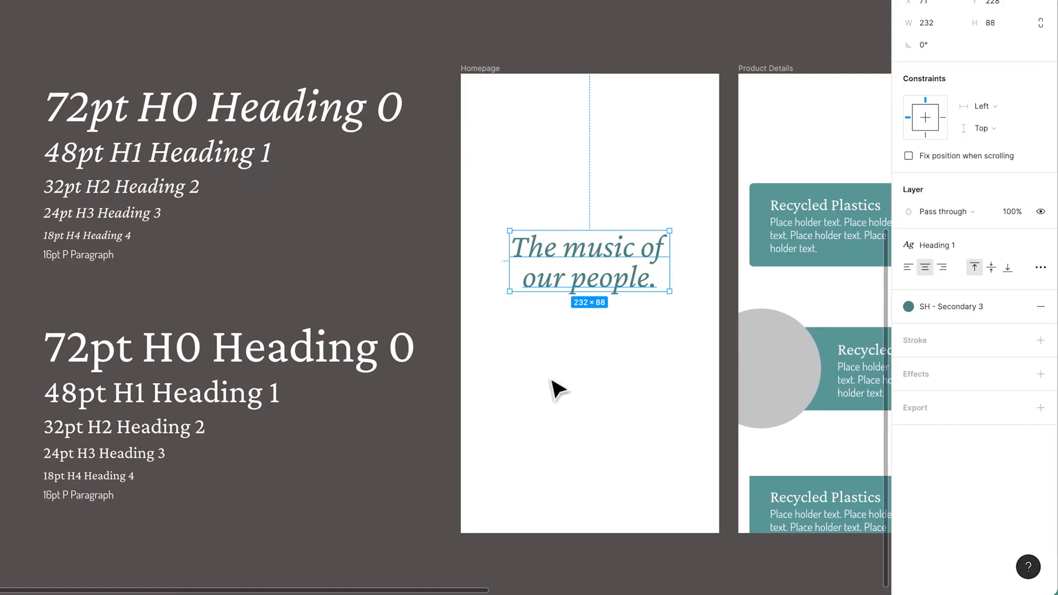
{"action": "key", "text": "t"}
{"action": "left_click", "coordinate": [499, 413]}
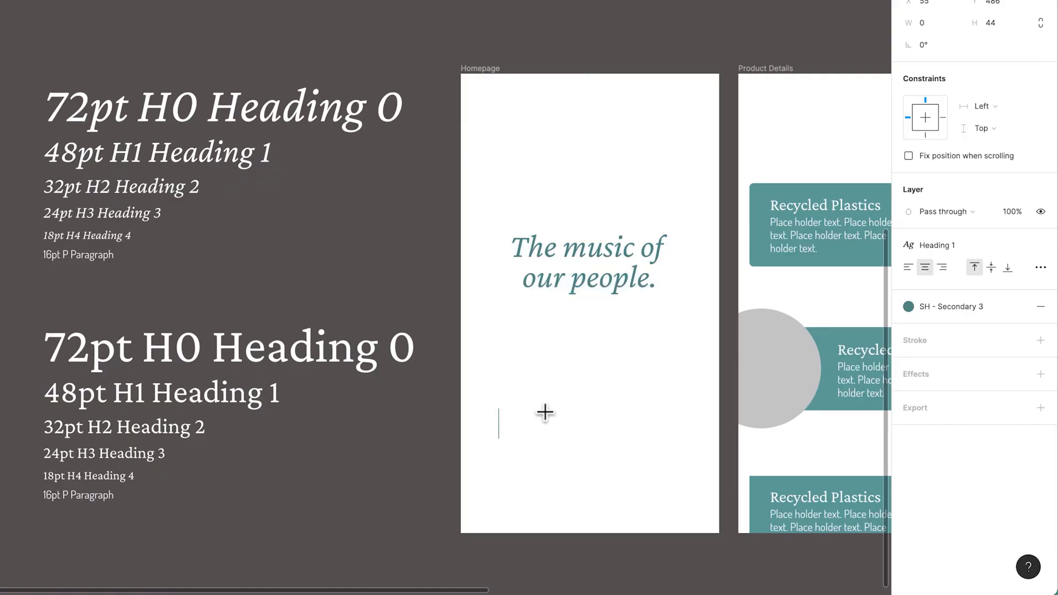
{"action": "type", "text": "Thi"}
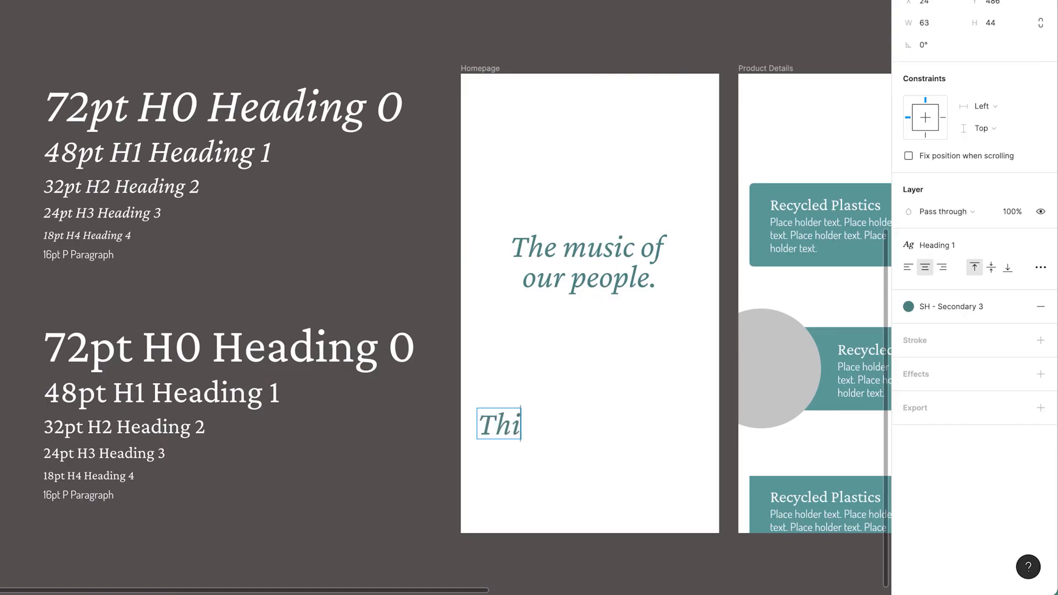
{"action": "type", "text": "s things"}
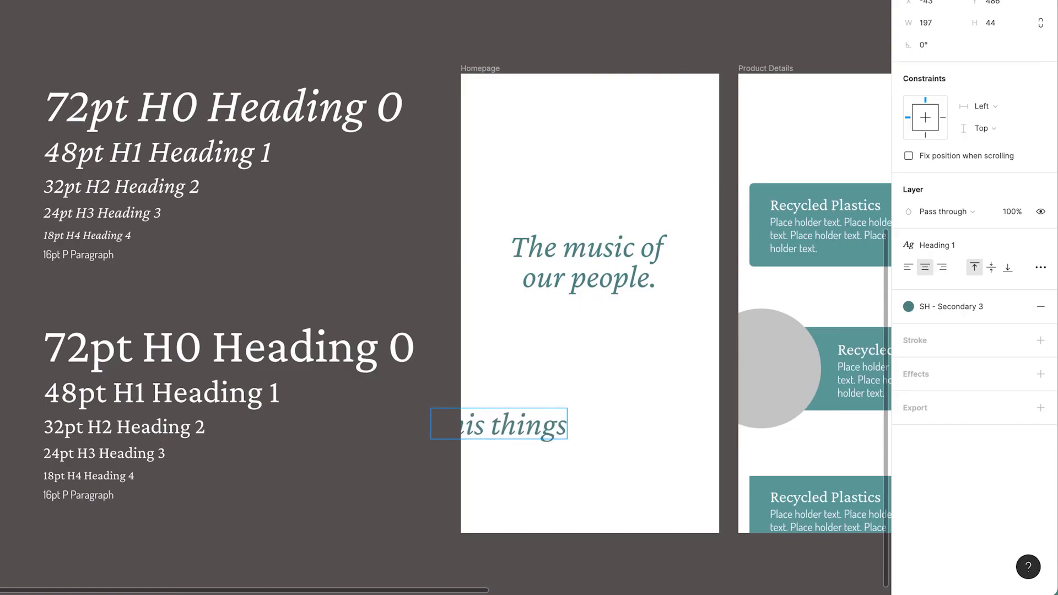
{"action": "key", "text": "BackSpace"}
Detach the text style from "This thing" and set its font to Roboto at size 15
{"action": "key", "text": "ctrl+a"}
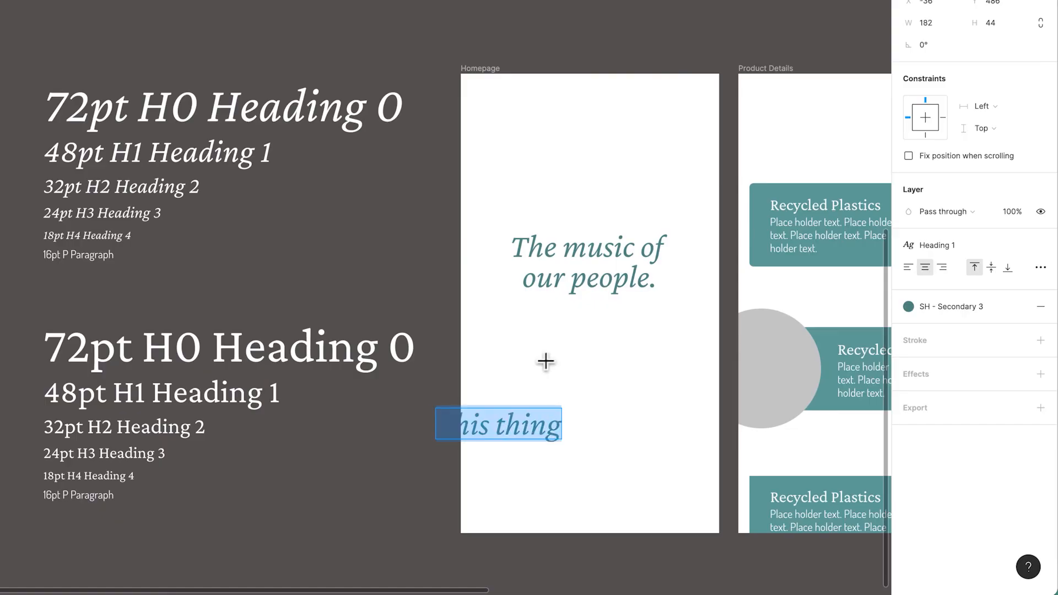
{"action": "left_click", "coordinate": [1041, 245]}
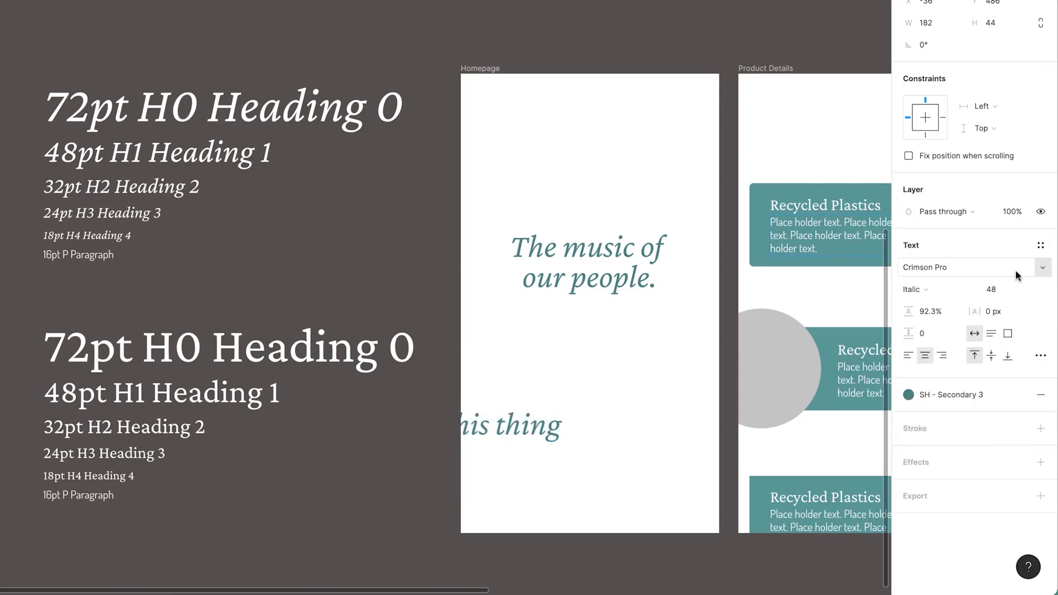
{"action": "left_click", "coordinate": [939, 267]}
{"action": "type", "text": "Roboto"}
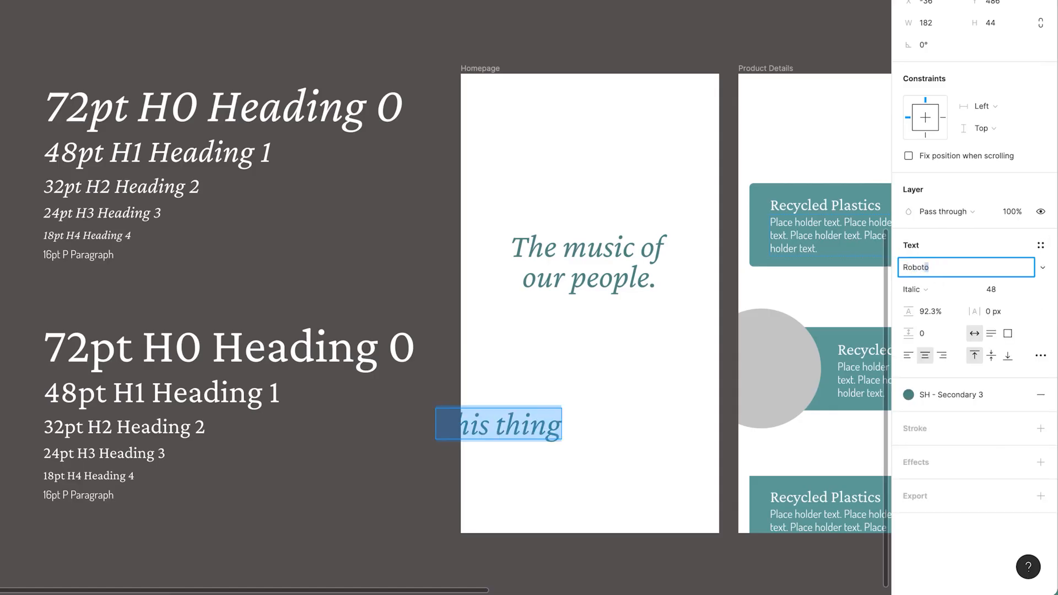
{"action": "key", "text": "Return"}
{"action": "left_click", "coordinate": [996, 290]}
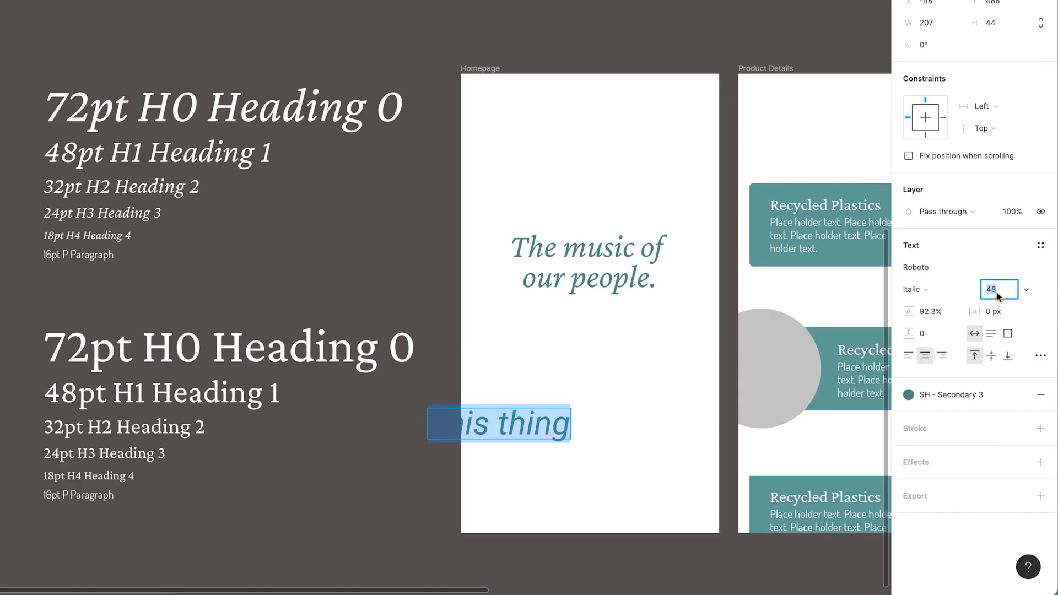
{"action": "type", "text": "15"}
{"action": "key", "text": "Return"}
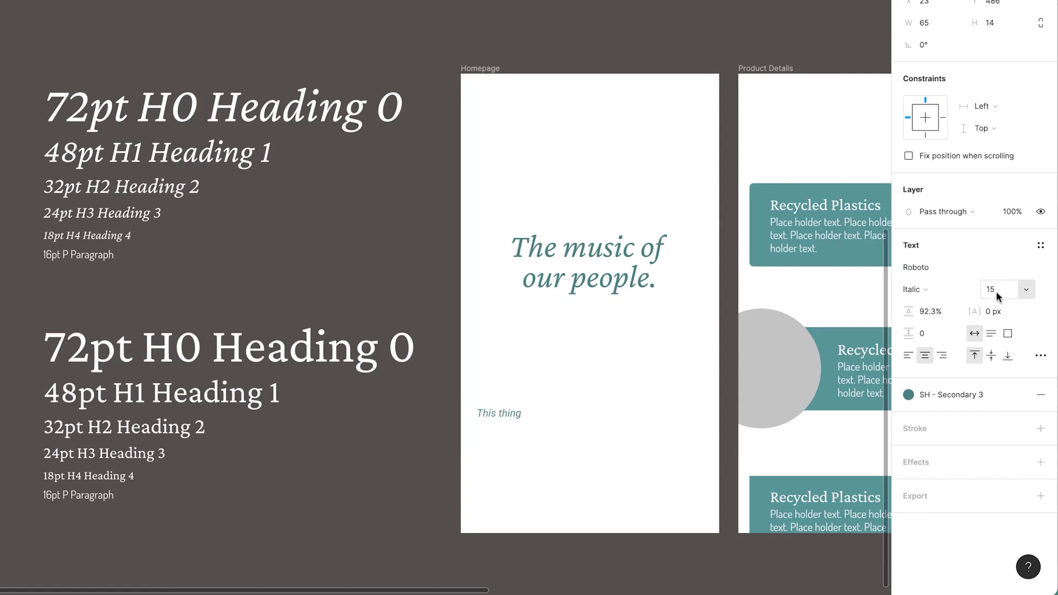
Detach the color style from "This thing" and set its fill to bright yellow DBFF00
{"action": "left_click", "coordinate": [1018, 394]}
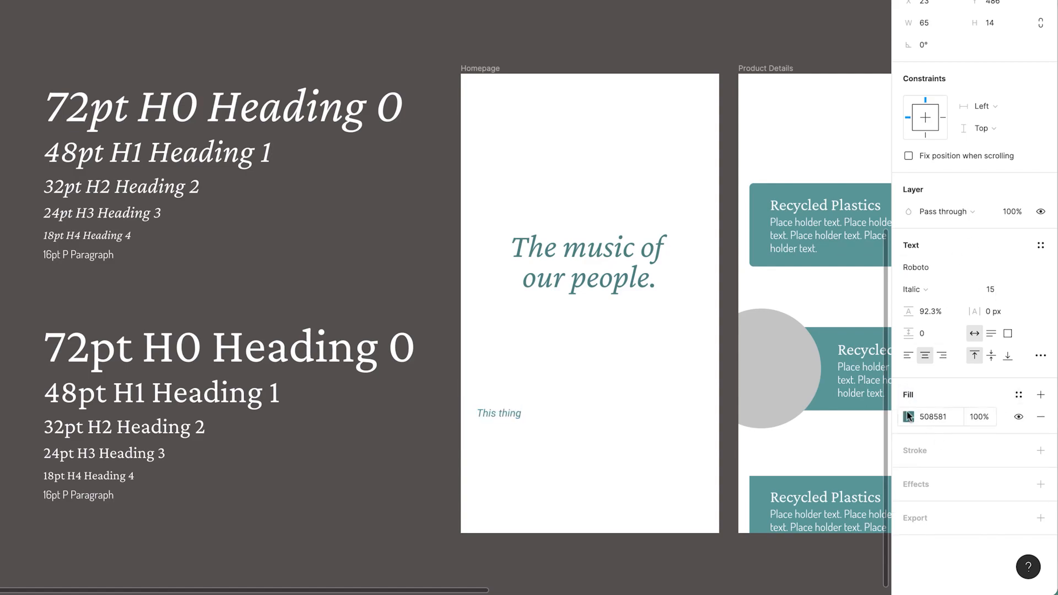
{"action": "left_click", "coordinate": [908, 416]}
{"action": "left_click_drag", "start_coordinate": [808, 433], "coordinate": [789, 433]}
{"action": "left_click_drag", "start_coordinate": [822, 338], "coordinate": [883, 232]}
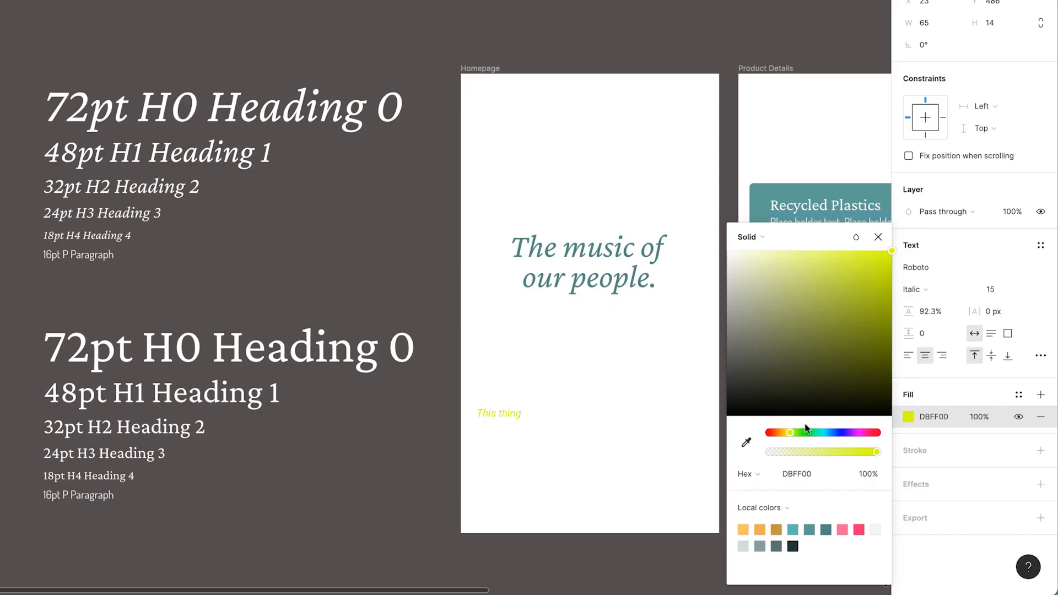
{"action": "key", "text": "t"}
{"action": "left_click", "coordinate": [574, 440]}
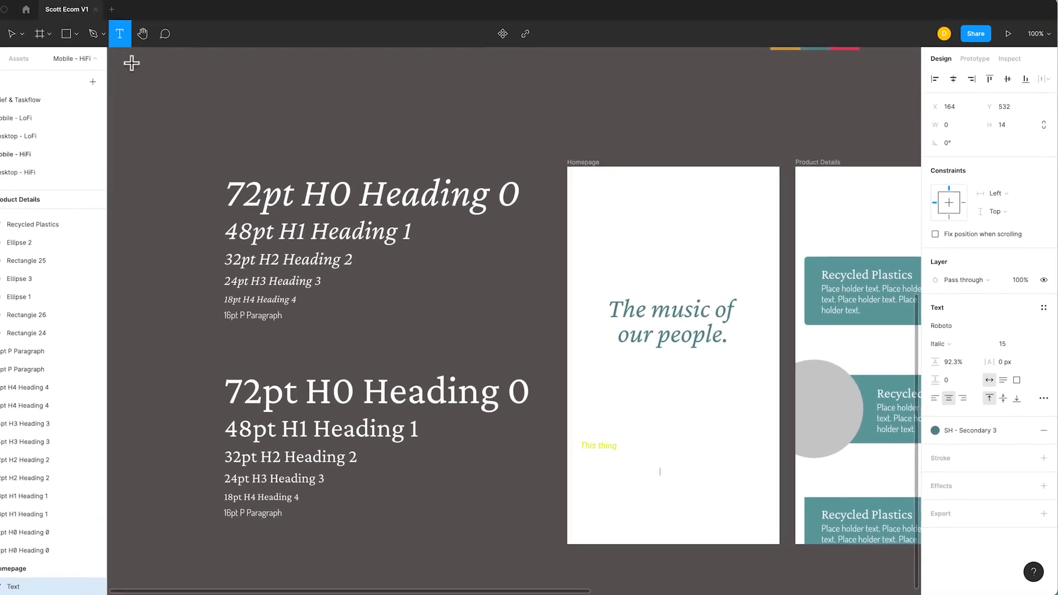
{"action": "left_click", "coordinate": [33, 51]}
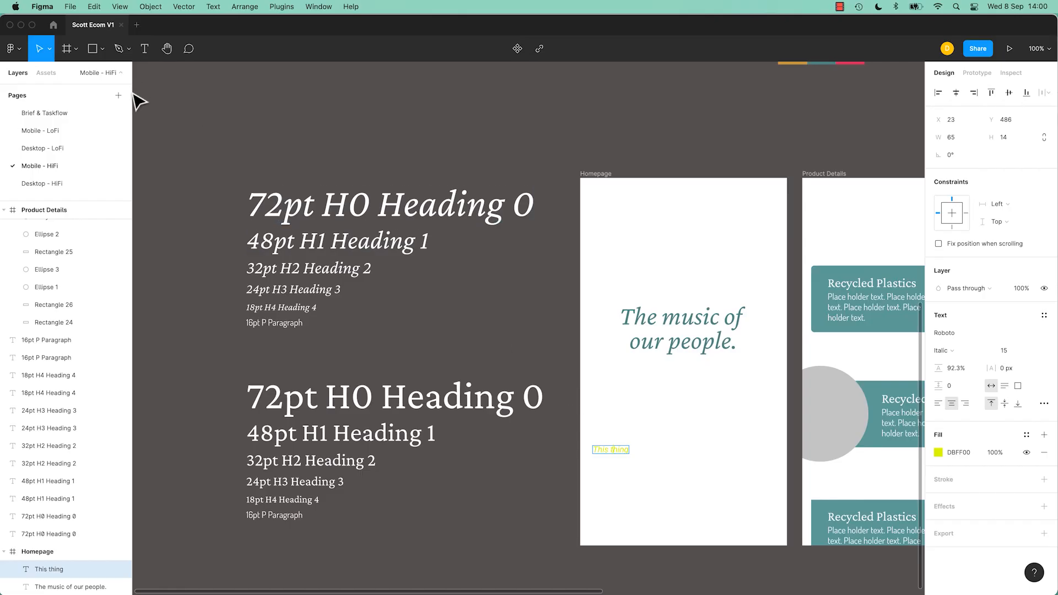
Apply the Heading 1 text style to the whole "This thing" text
{"action": "double_click", "coordinate": [623, 451]}
{"action": "left_click", "coordinate": [1043, 315]}
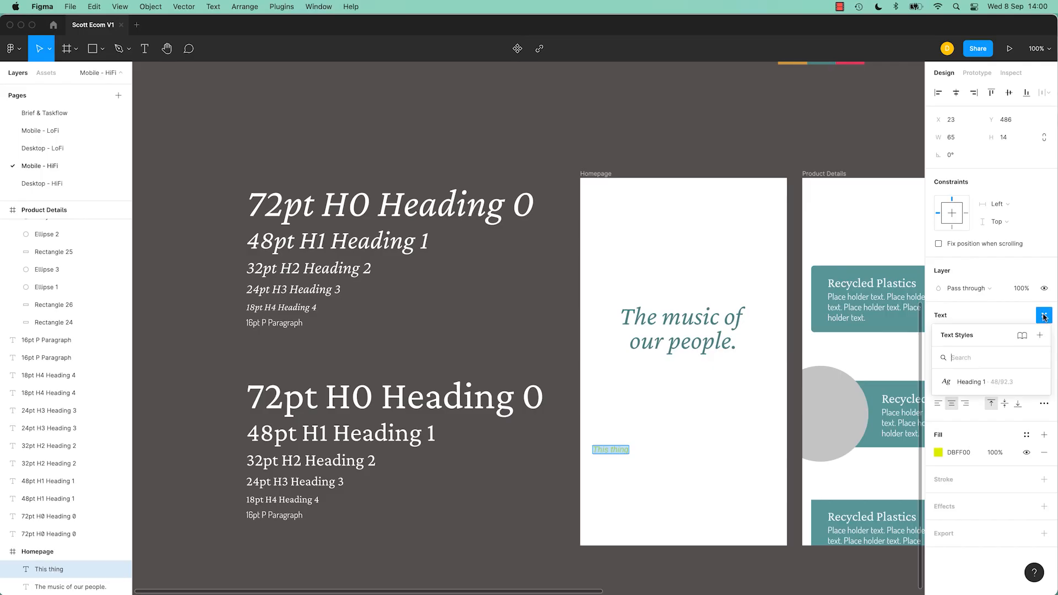
{"action": "left_click", "coordinate": [970, 382]}
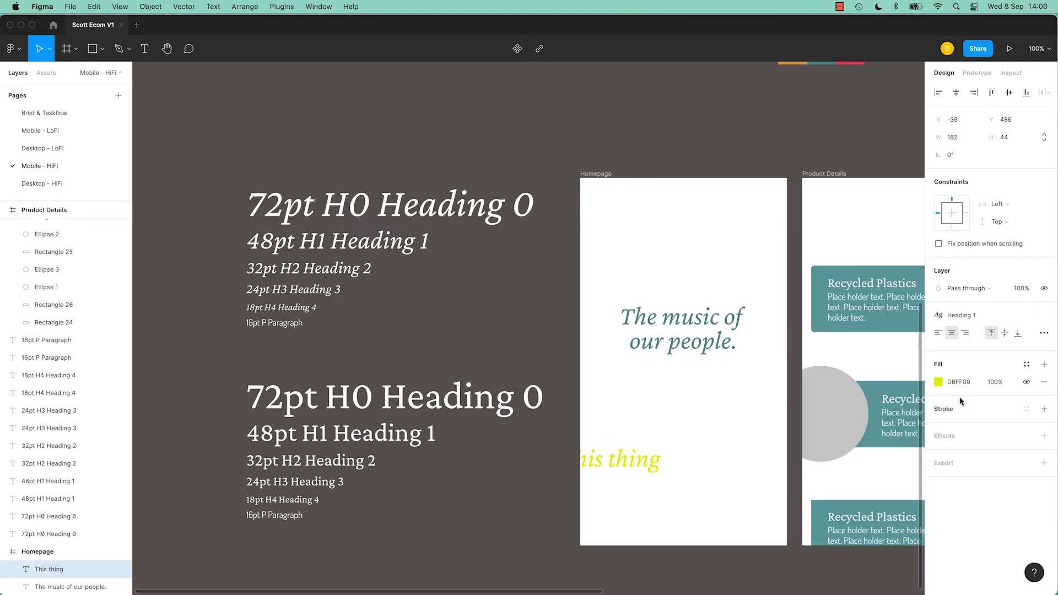
{"action": "key", "text": "Return"}
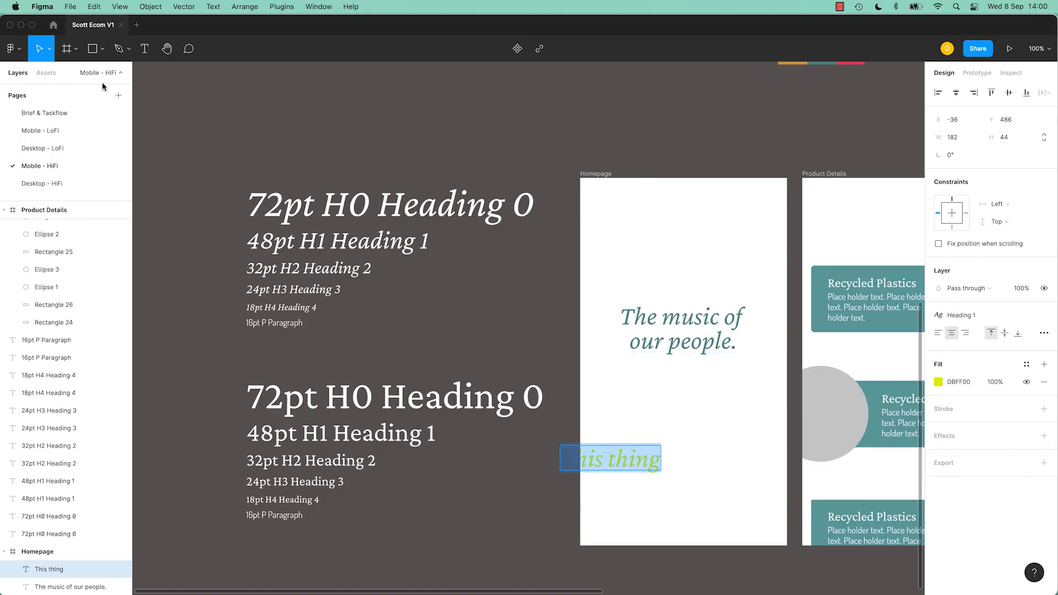
{"action": "key", "text": "Escape"}
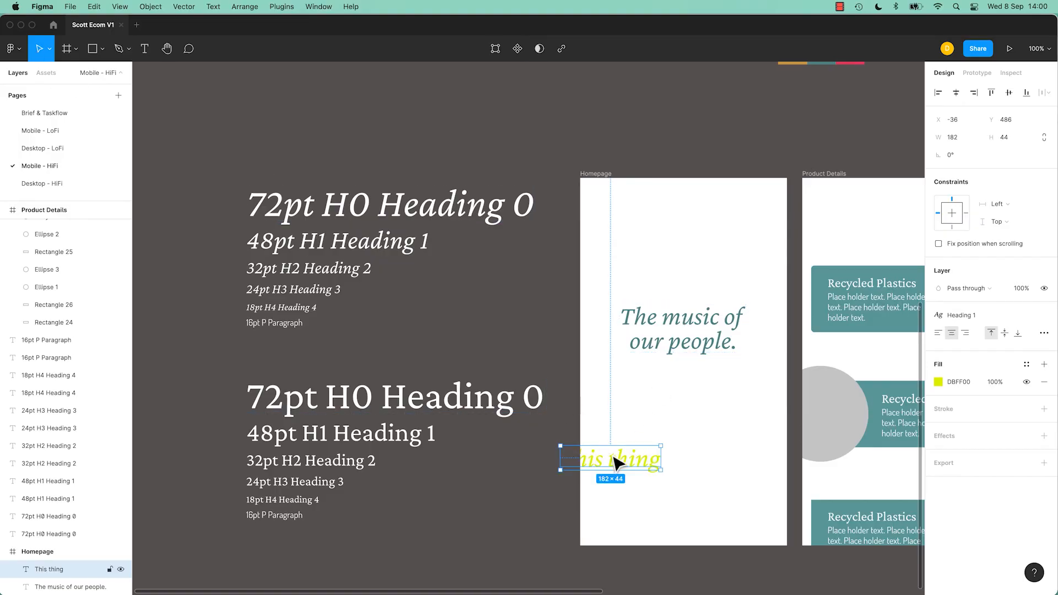
Move "This thing" fully inside the Homepage frame at about X 81, Y 437, and right-align its text
{"action": "left_click_drag", "start_coordinate": [618, 462], "coordinate": [679, 435]}
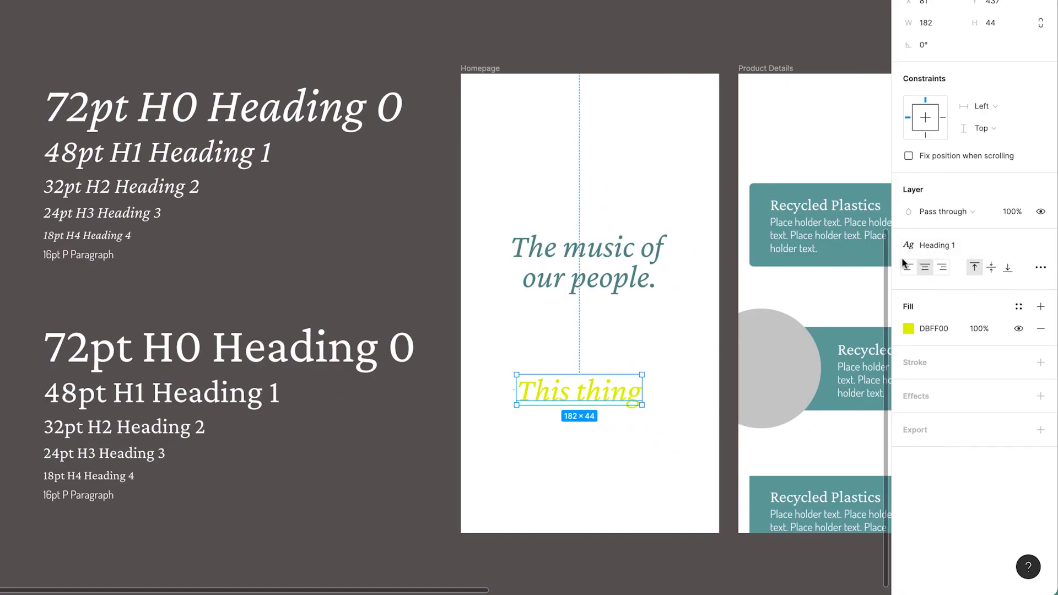
{"action": "left_click", "coordinate": [909, 267]}
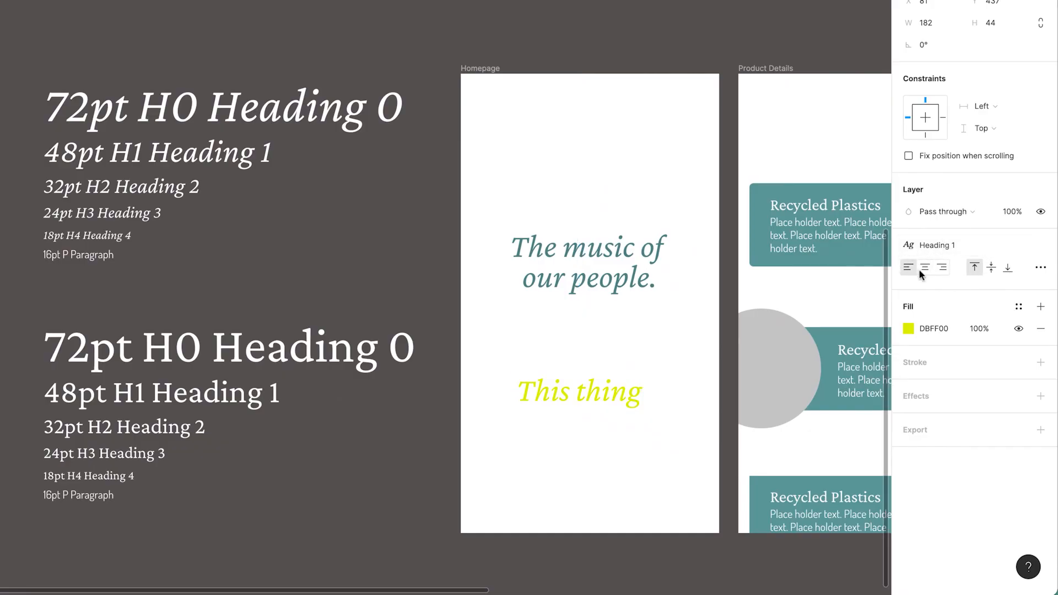
{"action": "left_click", "coordinate": [941, 267]}
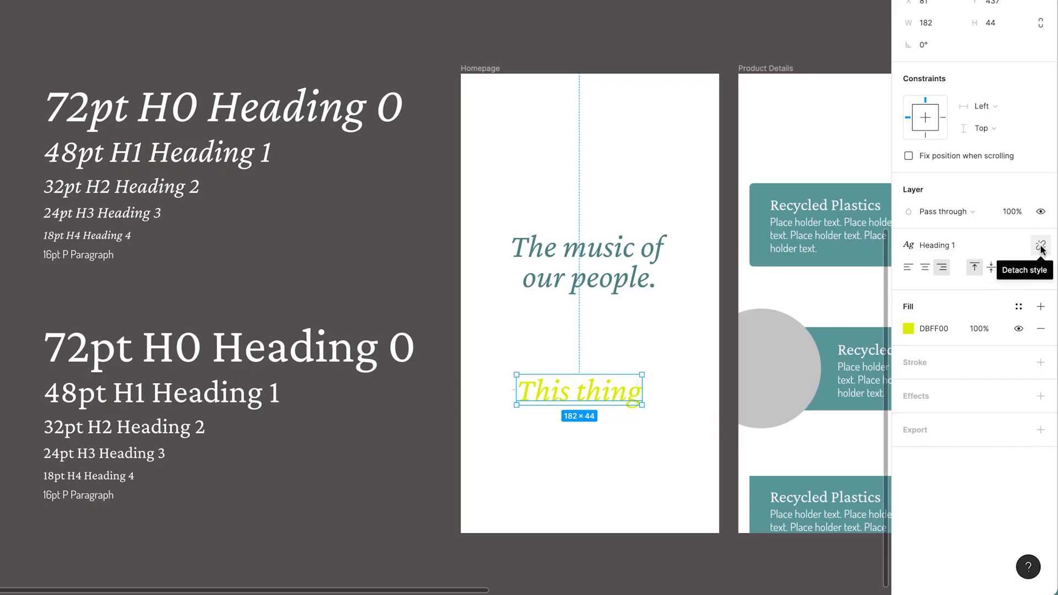
Detach the Heading 1 style from "This thing", undoing it once and repeating it
{"action": "left_click", "coordinate": [1041, 245]}
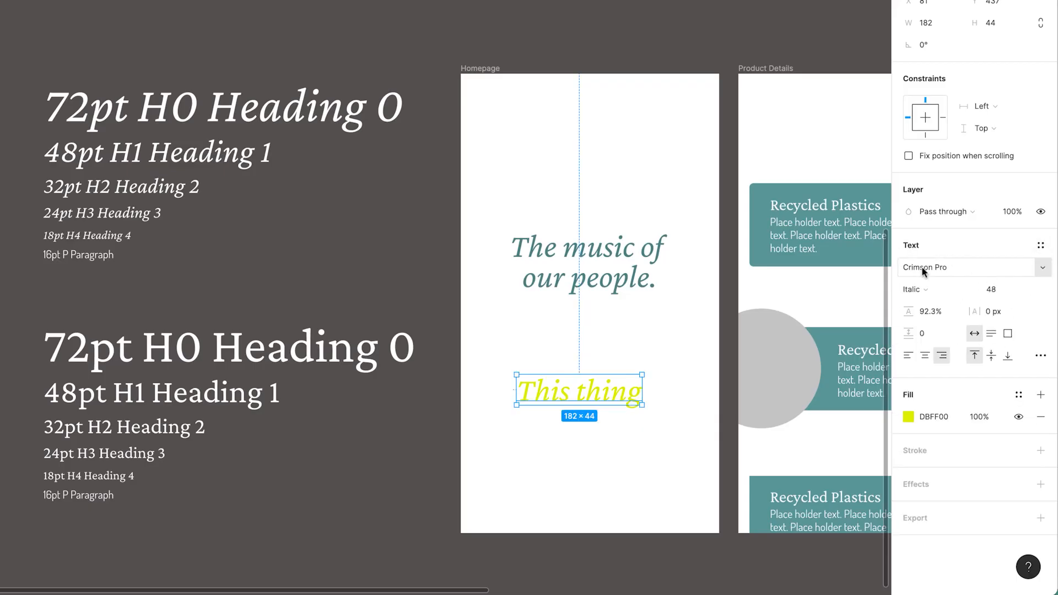
{"action": "key", "text": "ctrl+z"}
{"action": "left_click", "coordinate": [1040, 246]}
Delete the yellow "This thing" text from the Homepage frame
{"action": "left_click", "coordinate": [554, 523]}
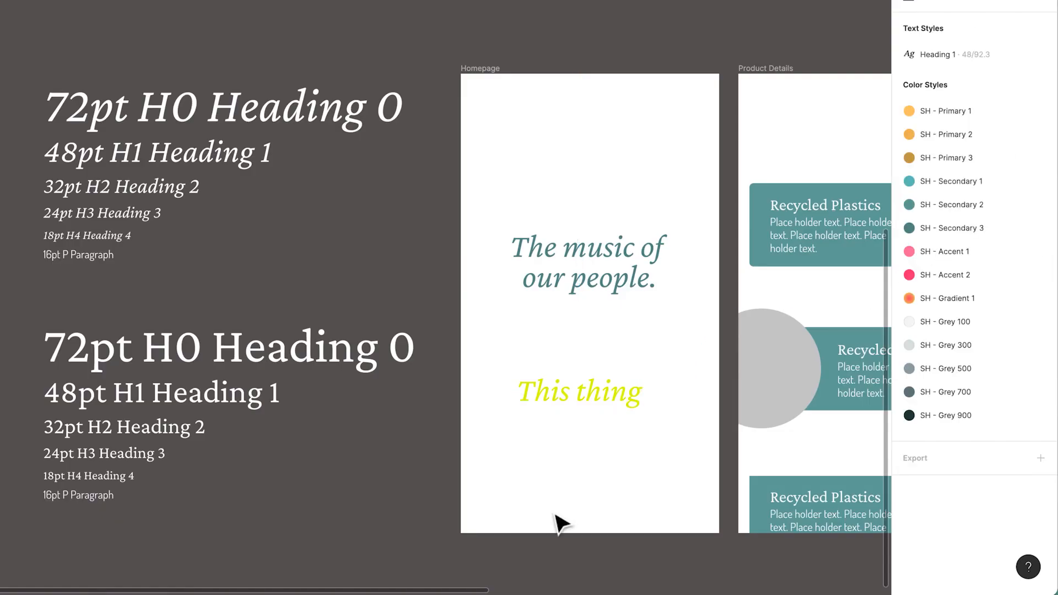
{"action": "left_click", "coordinate": [619, 406]}
{"action": "key", "text": "Delete"}
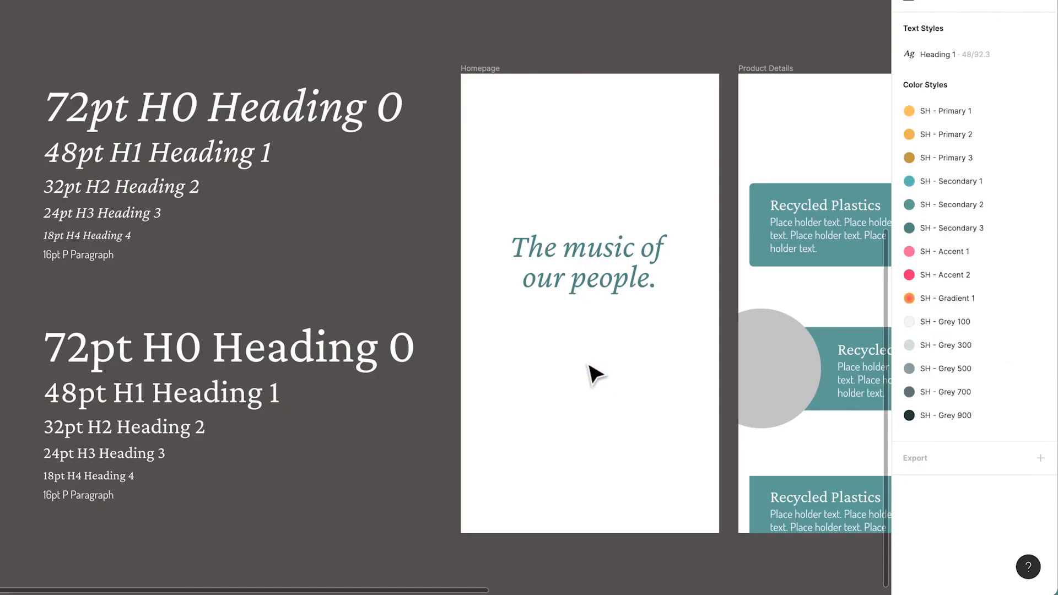
Create a text style named Heading 0 from the italic "72pt H0 Heading 0" sample
{"action": "left_click", "coordinate": [234, 130]}
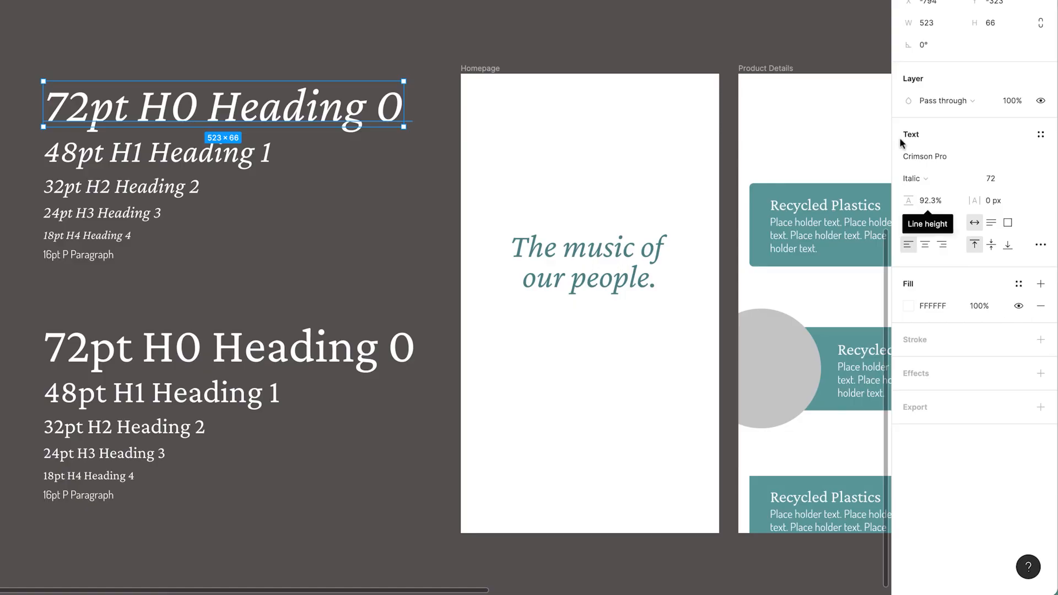
{"action": "left_click", "coordinate": [1040, 135]}
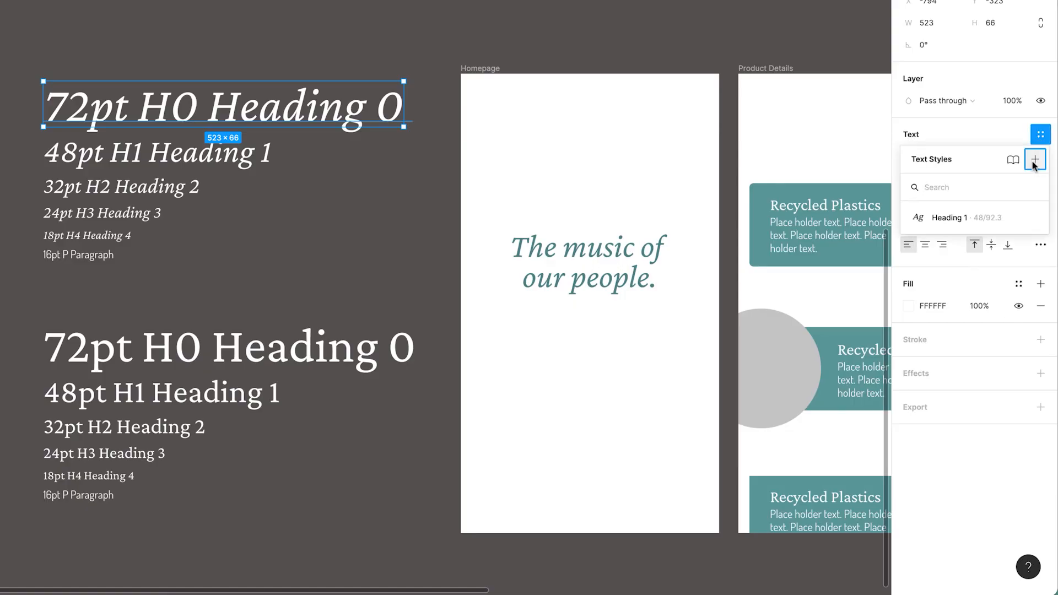
{"action": "left_click", "coordinate": [1035, 161]}
{"action": "type", "text": "Heading 0"}
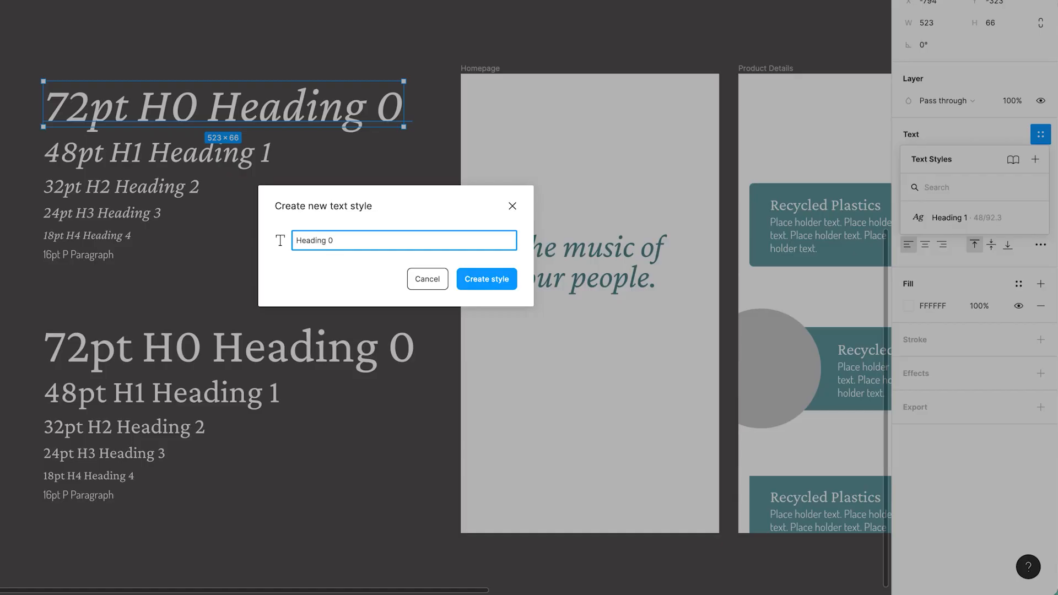
{"action": "key", "text": "Return"}
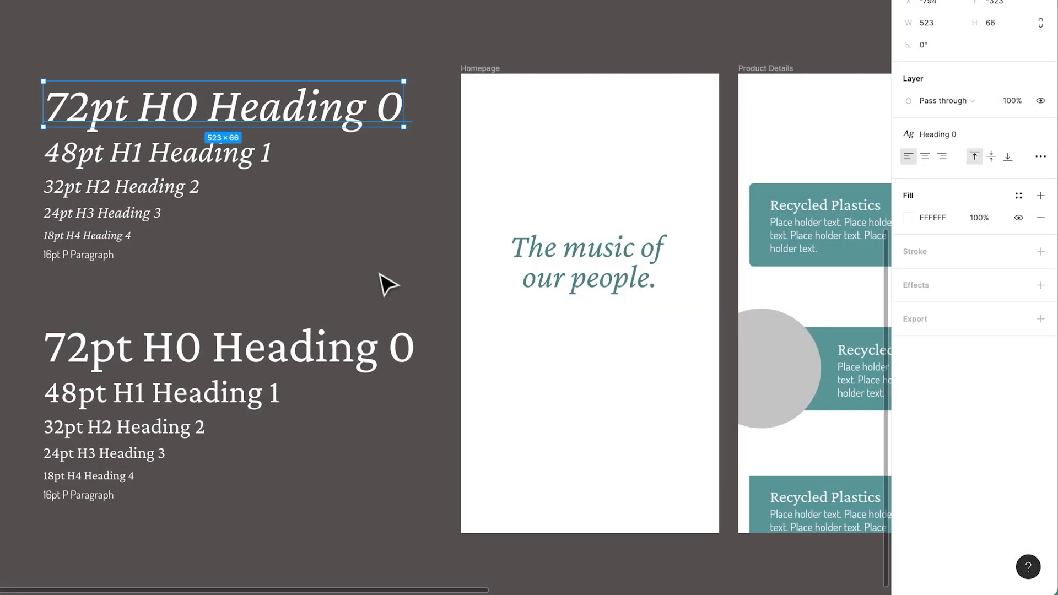
{"action": "left_click", "coordinate": [377, 229]}
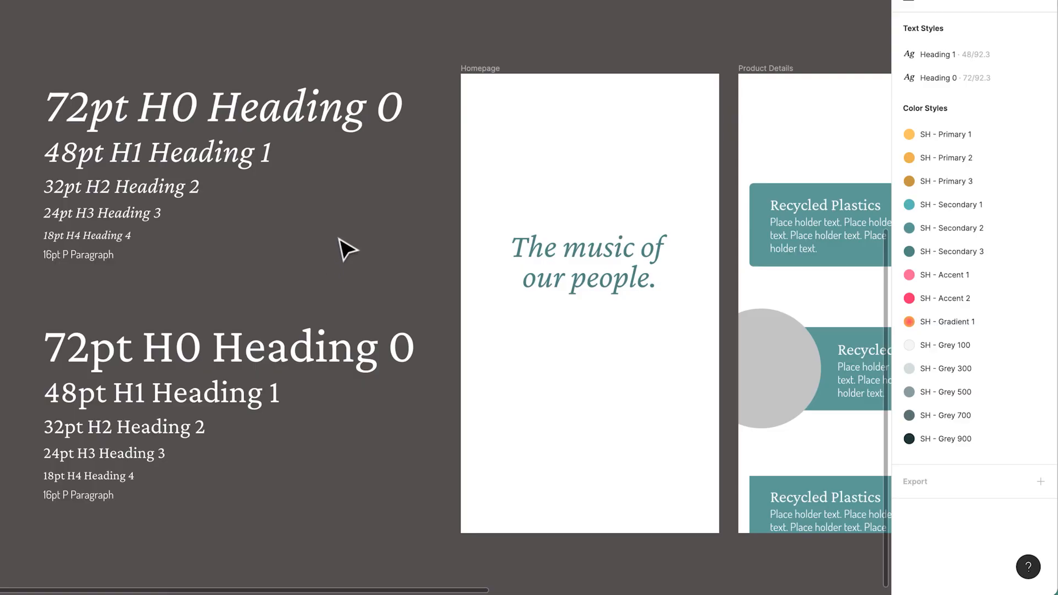
Apply the Heading 1 text style to the italic "48pt H1 Heading 1" sample
{"action": "left_click", "coordinate": [260, 157]}
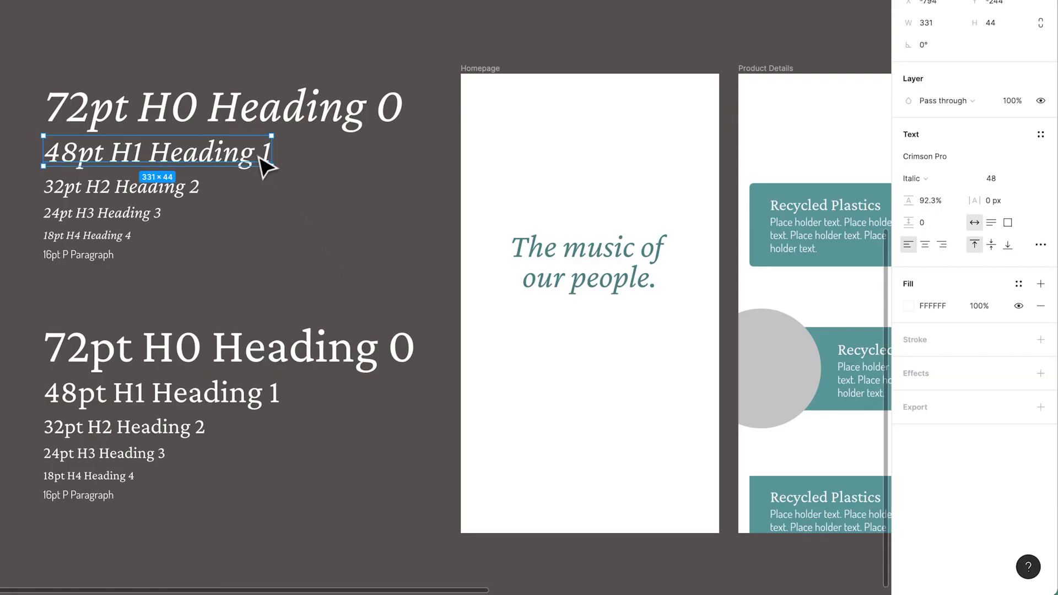
{"action": "left_click", "coordinate": [546, 253]}
{"action": "left_click", "coordinate": [237, 162]}
{"action": "left_click", "coordinate": [1040, 134]}
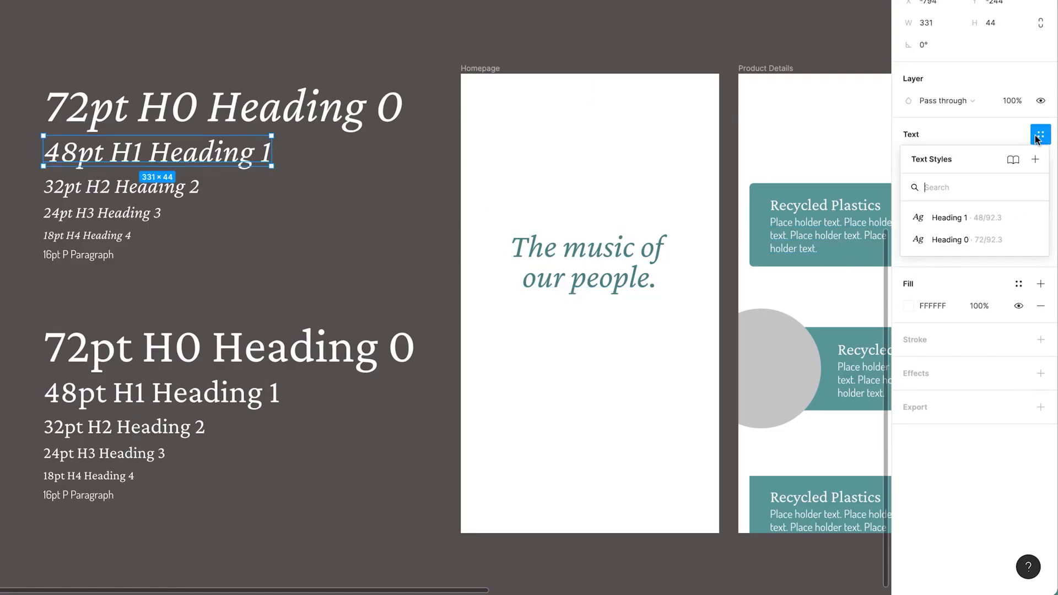
{"action": "left_click", "coordinate": [943, 221]}
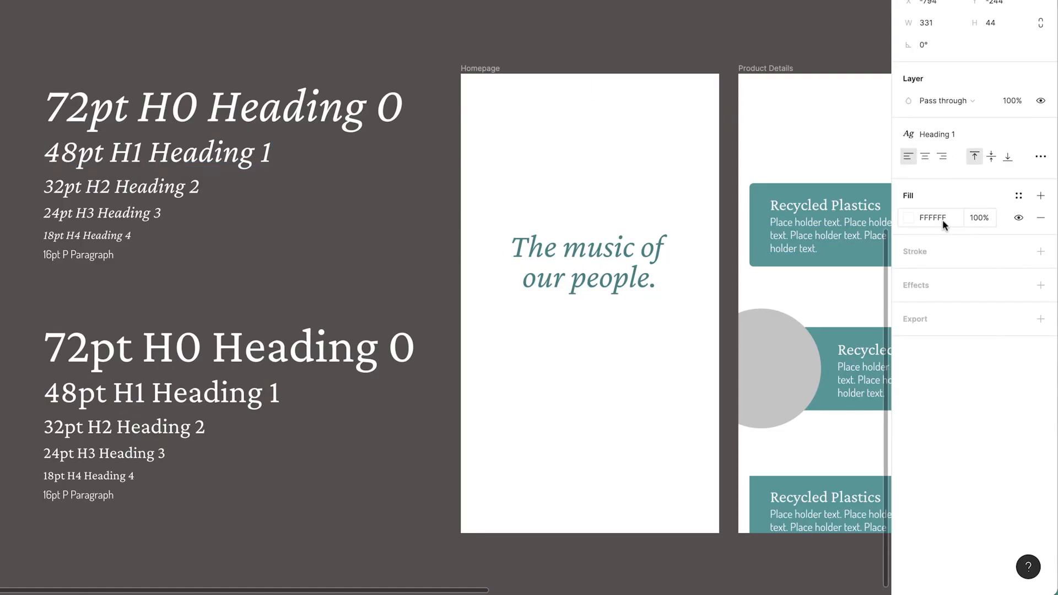
{"action": "left_click", "coordinate": [373, 253]}
{"action": "left_click", "coordinate": [143, 186]}
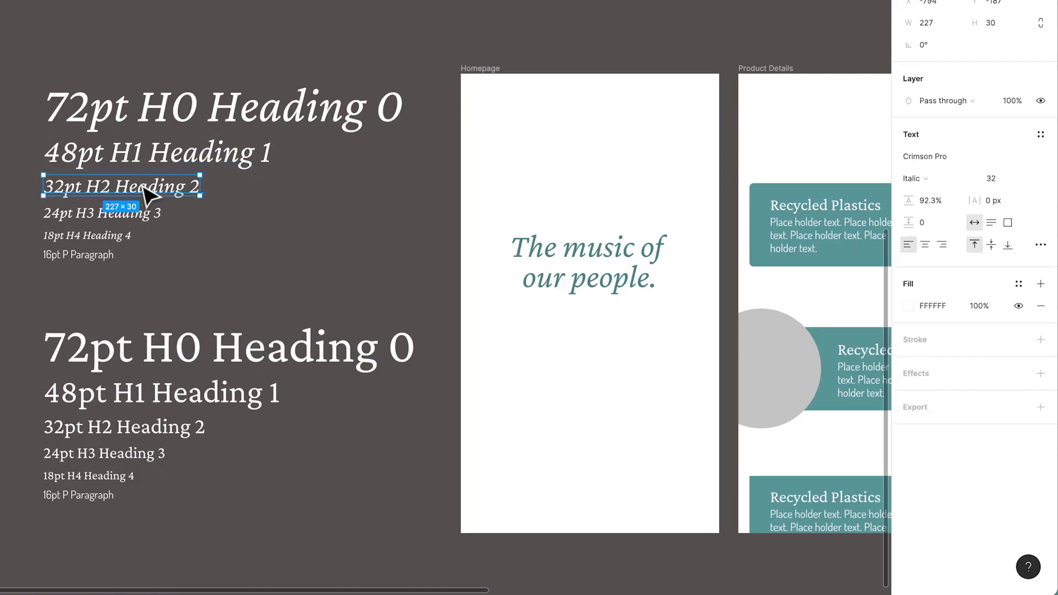
{"action": "left_click", "coordinate": [236, 165]}
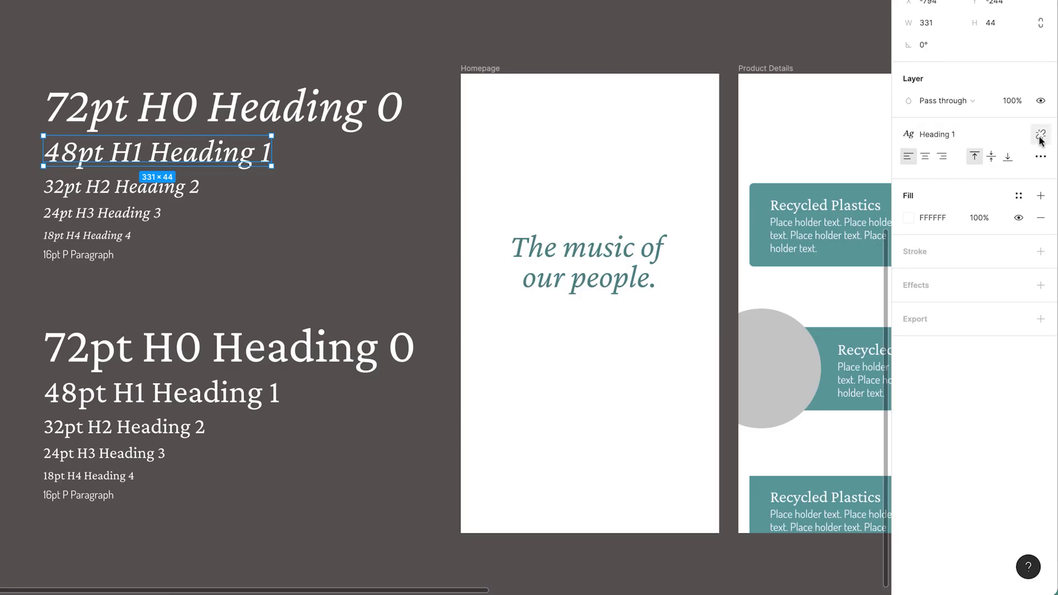
{"action": "left_click", "coordinate": [380, 222]}
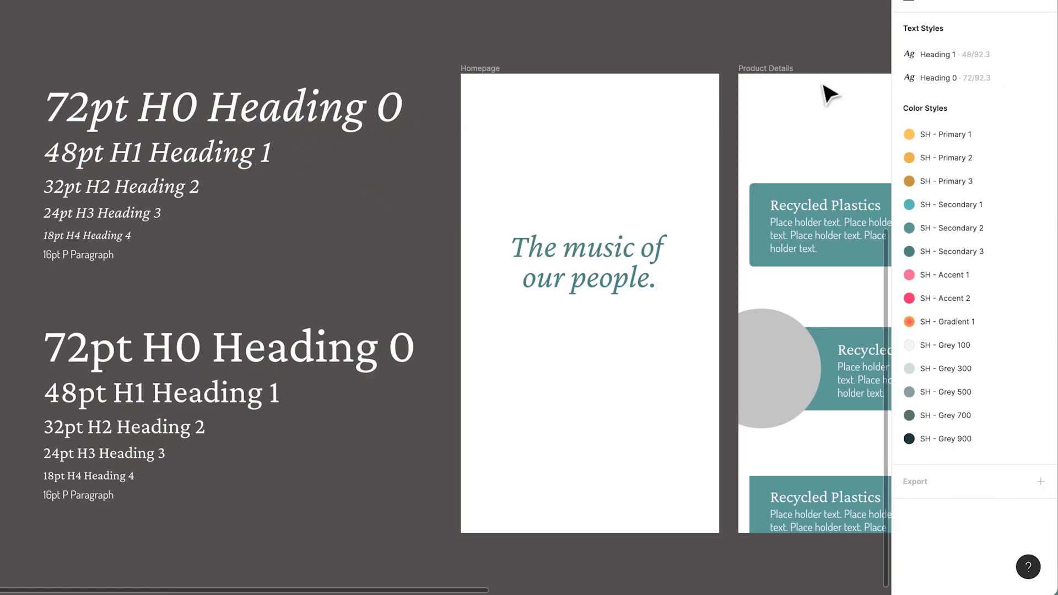
Change the Heading 1 text style's font to Brush Script MT and undo the change
{"action": "left_click", "coordinate": [1045, 55]}
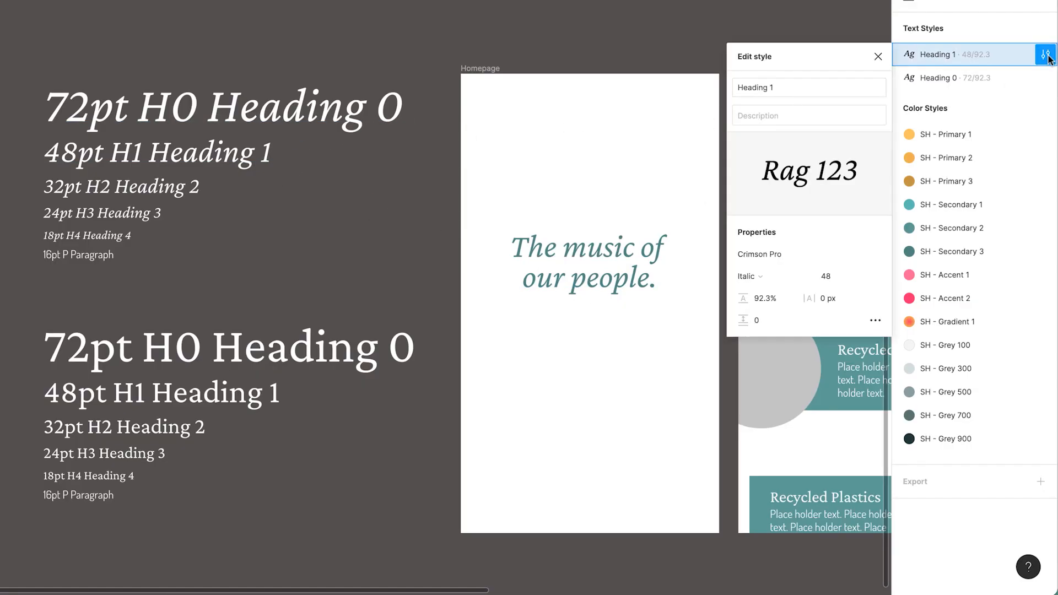
{"action": "left_click", "coordinate": [792, 255]}
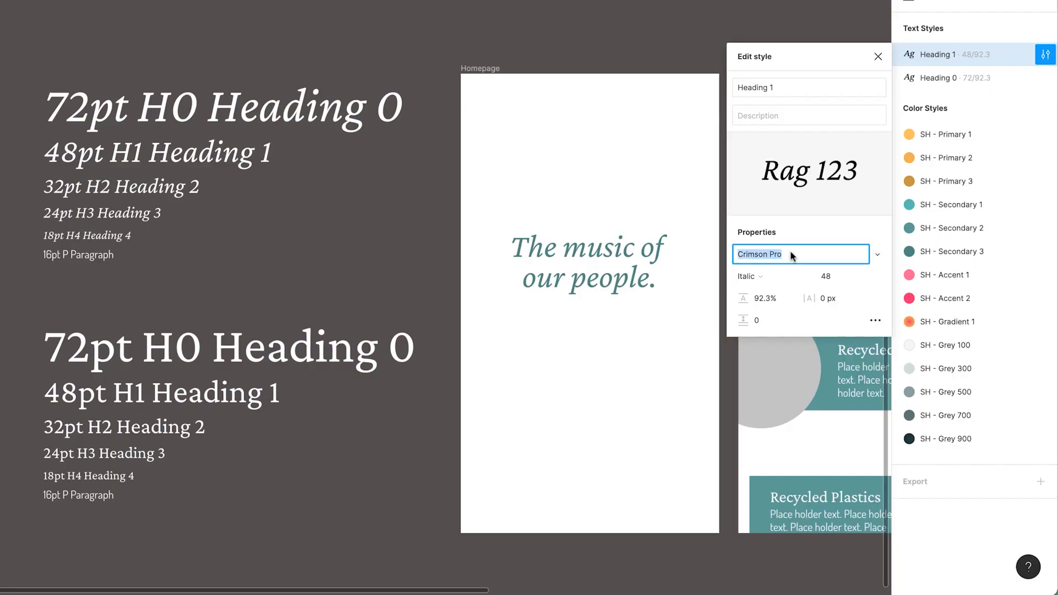
{"action": "type", "text": "brush"}
{"action": "key", "text": "Return"}
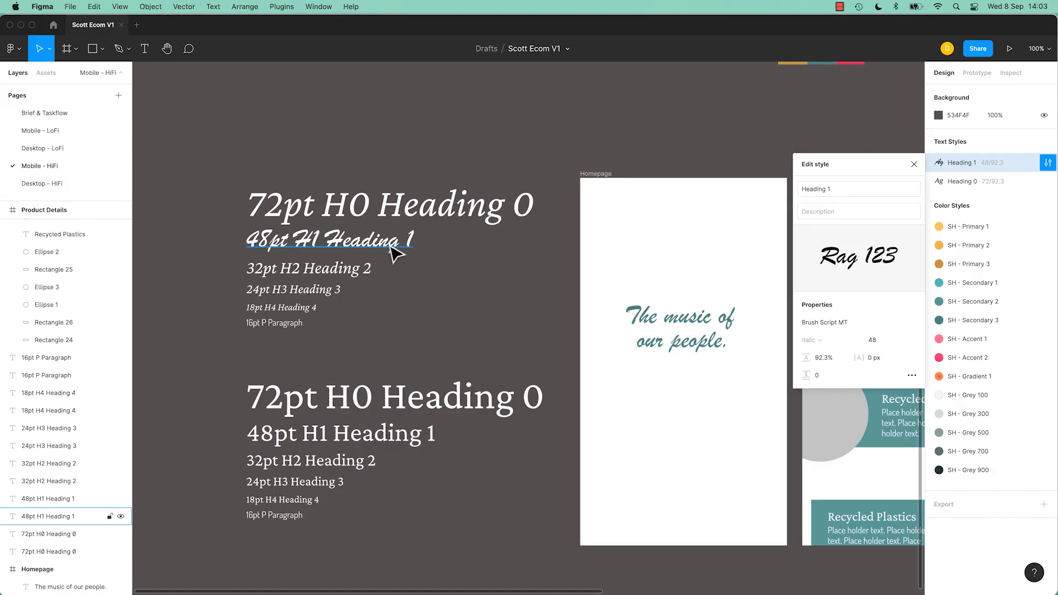
{"action": "key", "text": "super+z"}
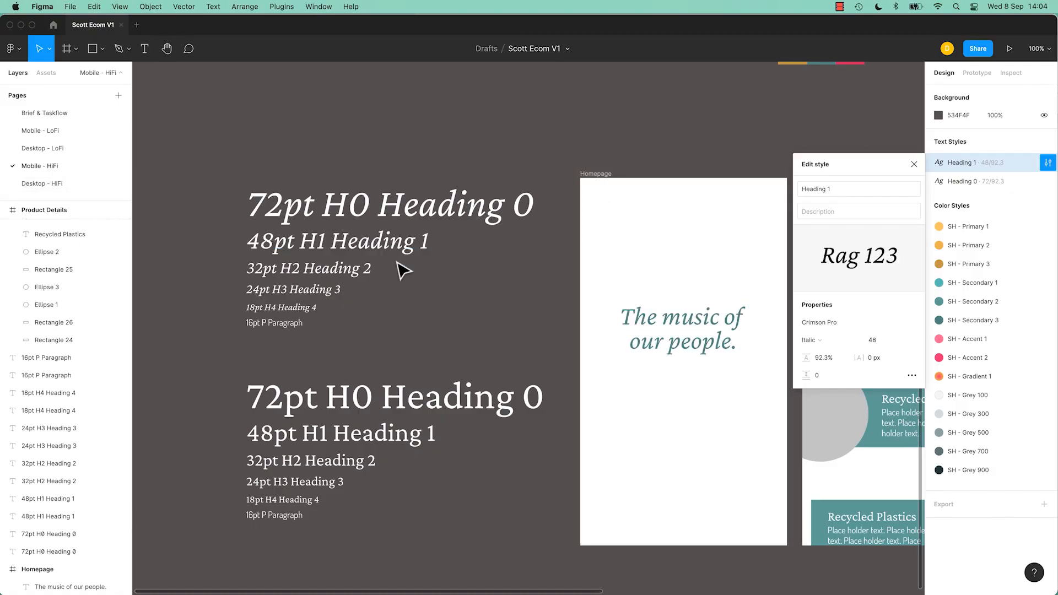
{"action": "left_click", "coordinate": [448, 314]}
{"action": "left_click", "coordinate": [371, 273]}
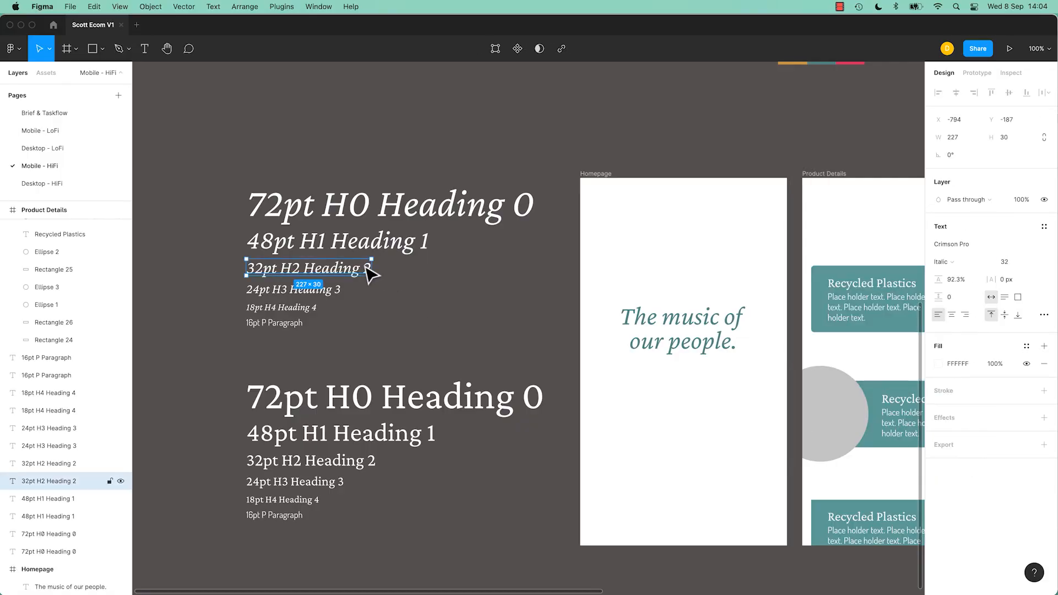
{"action": "left_click", "coordinate": [1043, 227]}
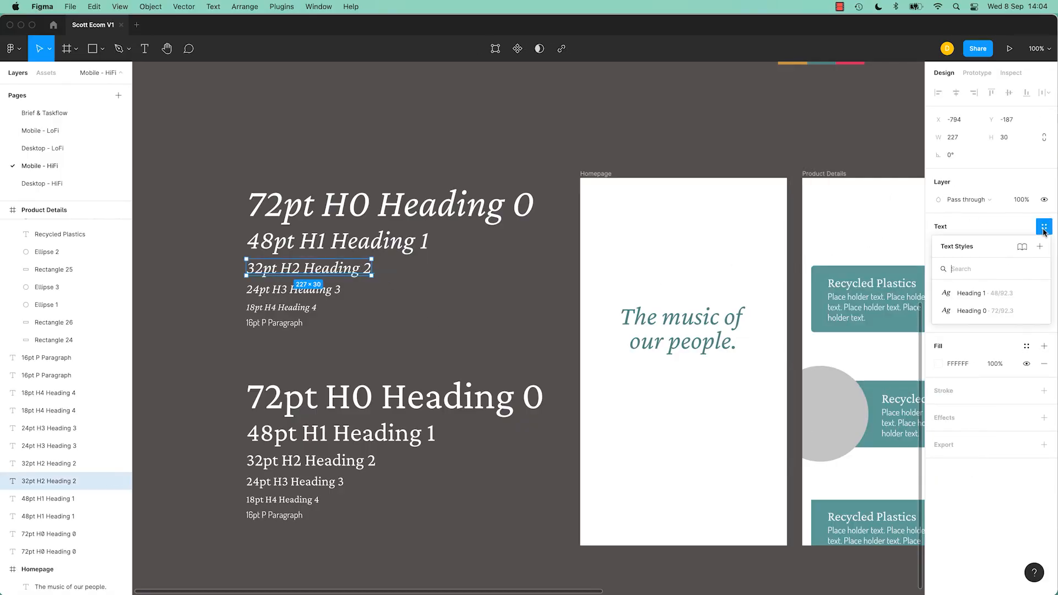
{"action": "left_click", "coordinate": [371, 294]}
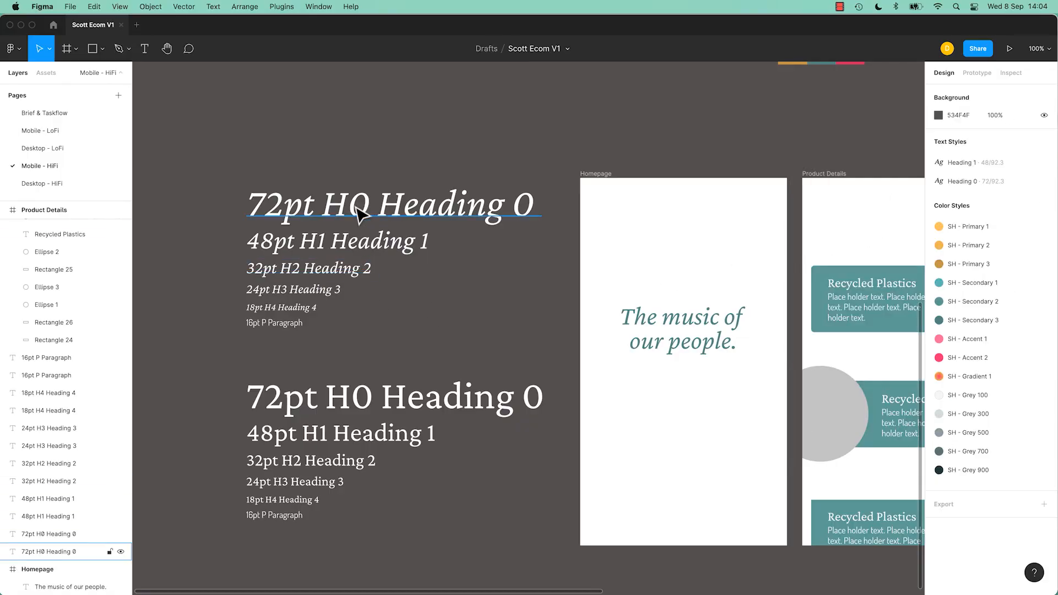
{"action": "left_click", "coordinate": [389, 410]}
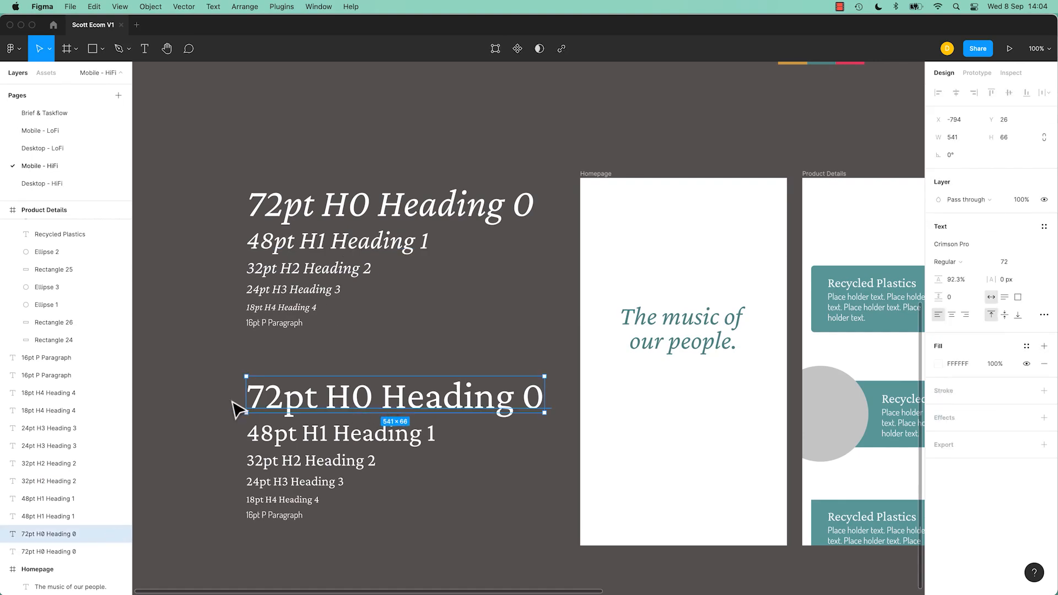
{"action": "left_click_drag", "start_coordinate": [223, 397], "coordinate": [401, 510]}
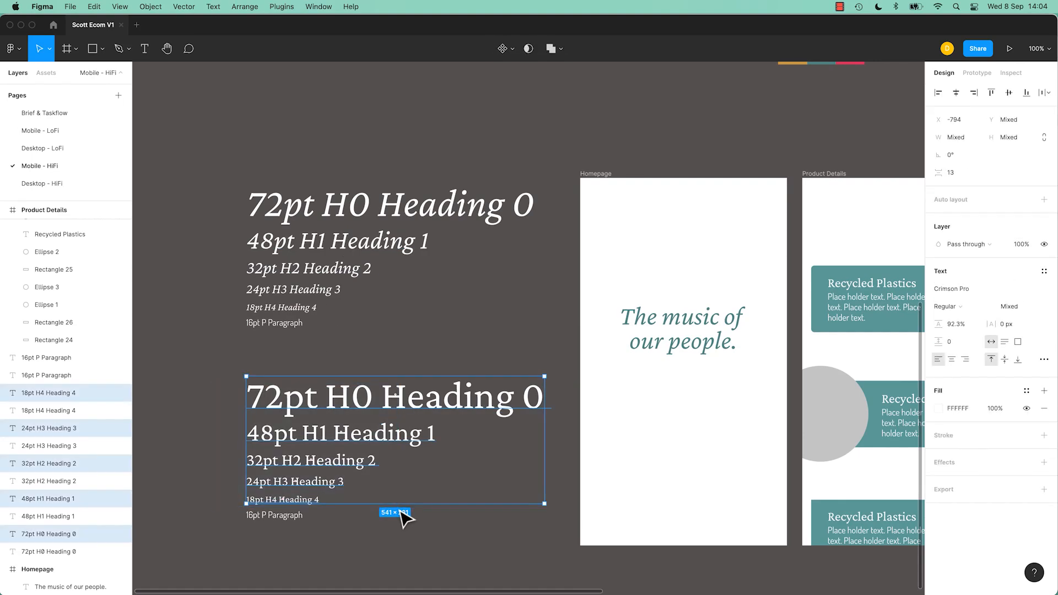
{"action": "key", "text": "shift+Down"}
{"action": "key", "text": "super+z"}
{"action": "left_click_drag", "start_coordinate": [210, 383], "coordinate": [388, 540]}
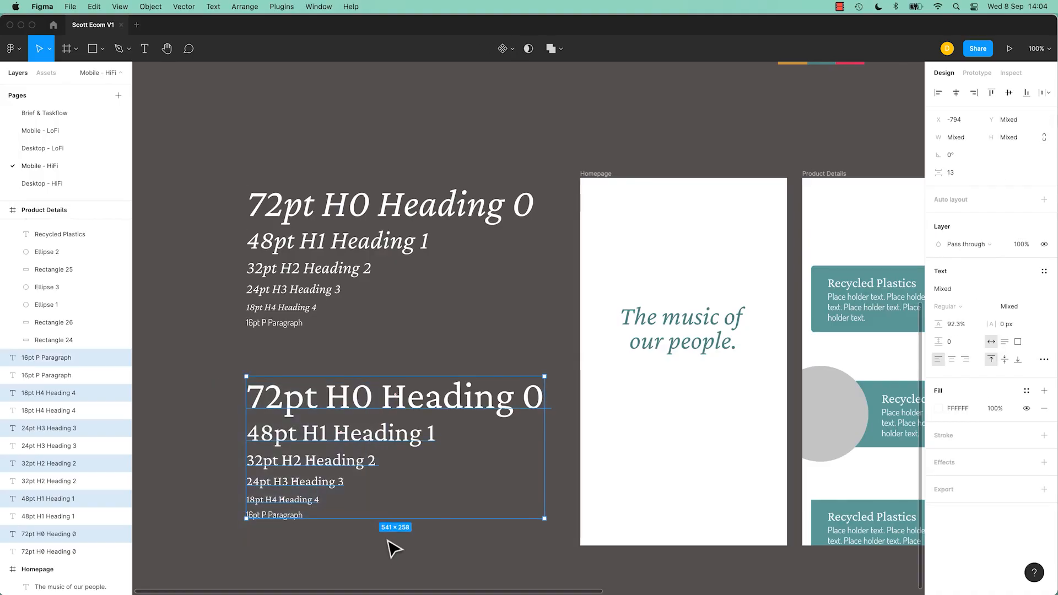
{"action": "left_click", "coordinate": [391, 548]}
{"action": "key", "text": "super+z"}
{"action": "left_click", "coordinate": [219, 456]}
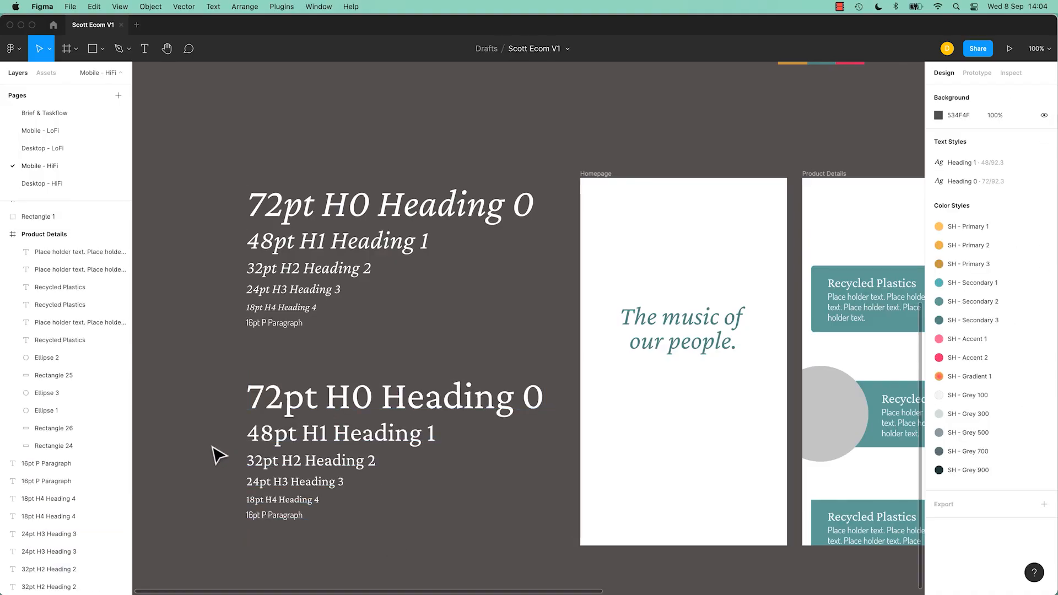
{"action": "left_click", "coordinate": [448, 211]}
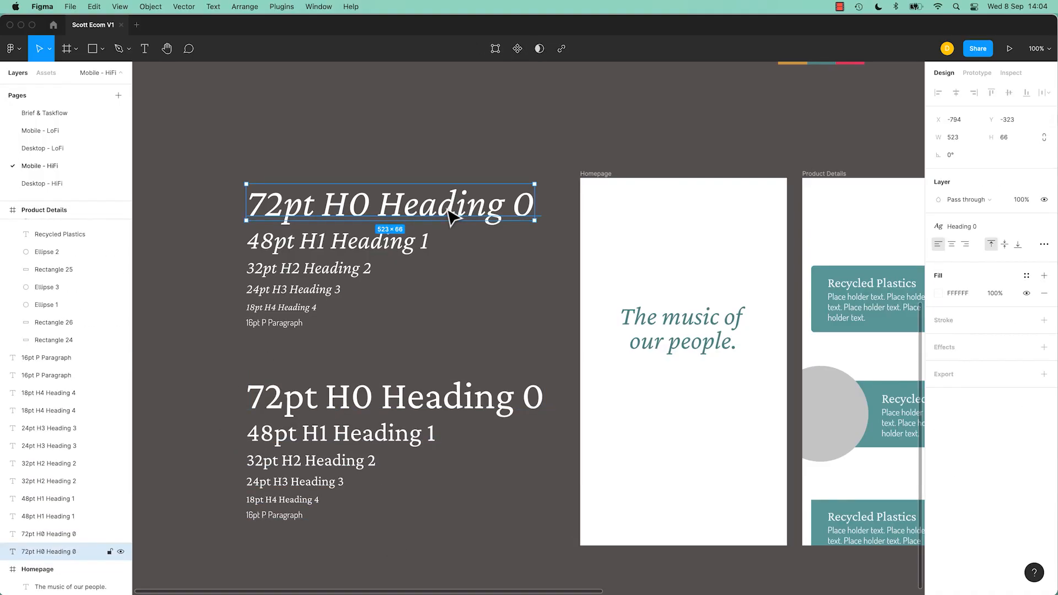
Create a text style named Alt Heading 1 from the regular "72pt H0 Heading 0" sample
{"action": "left_click", "coordinate": [350, 402]}
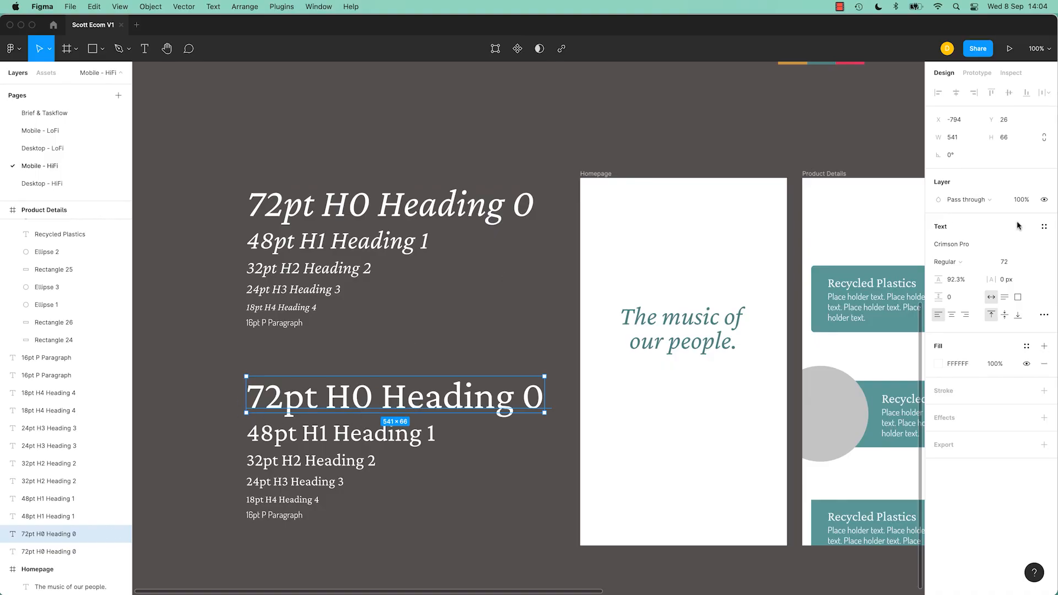
{"action": "left_click", "coordinate": [1044, 228]}
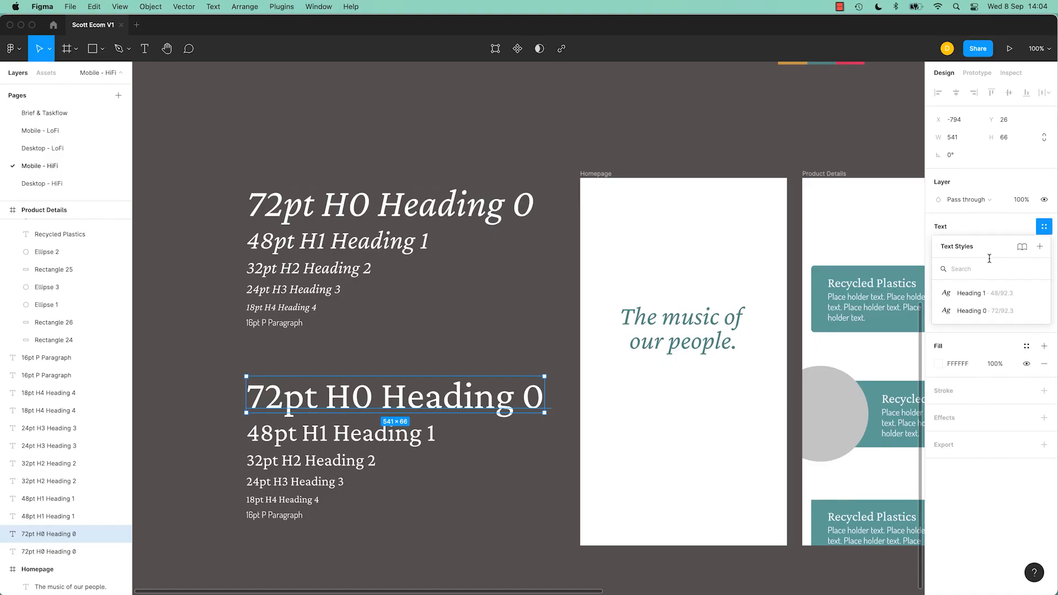
{"action": "left_click", "coordinate": [1040, 247]}
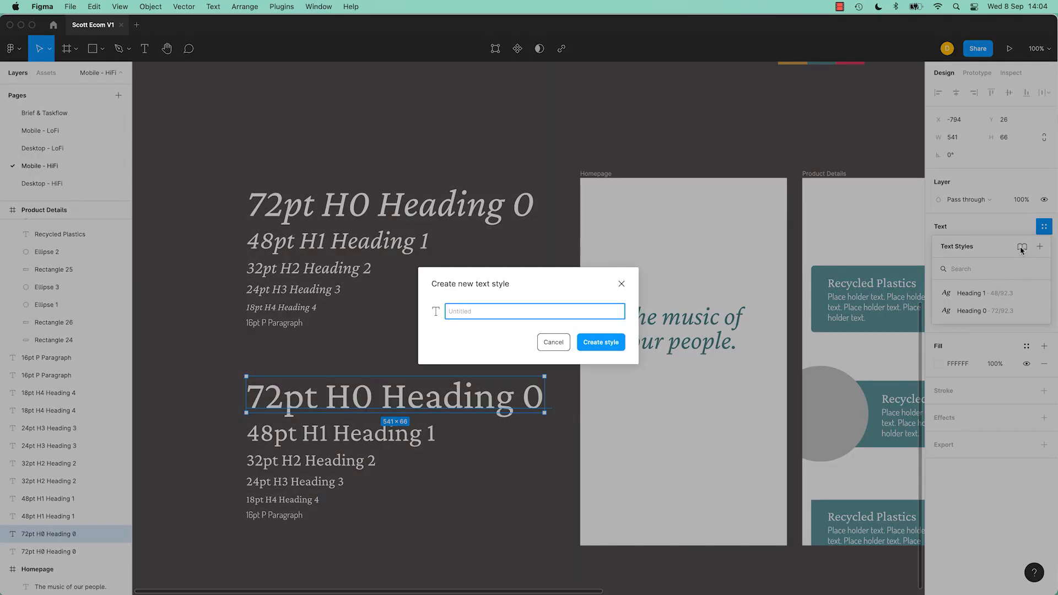
{"action": "type", "text": "Alt Heading 1"}
{"action": "key", "text": "Return"}
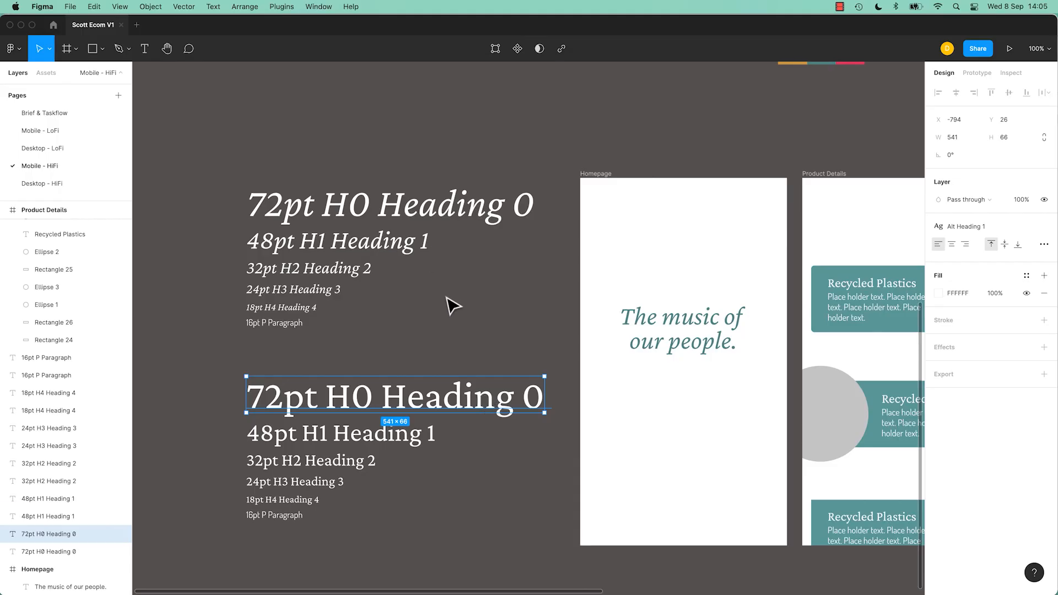
Create a text style named Heading 2 from the italic "32pt H2 Heading 2" sample
{"action": "left_click", "coordinate": [344, 270]}
{"action": "left_click", "coordinate": [1043, 226]}
{"action": "left_click", "coordinate": [1038, 246]}
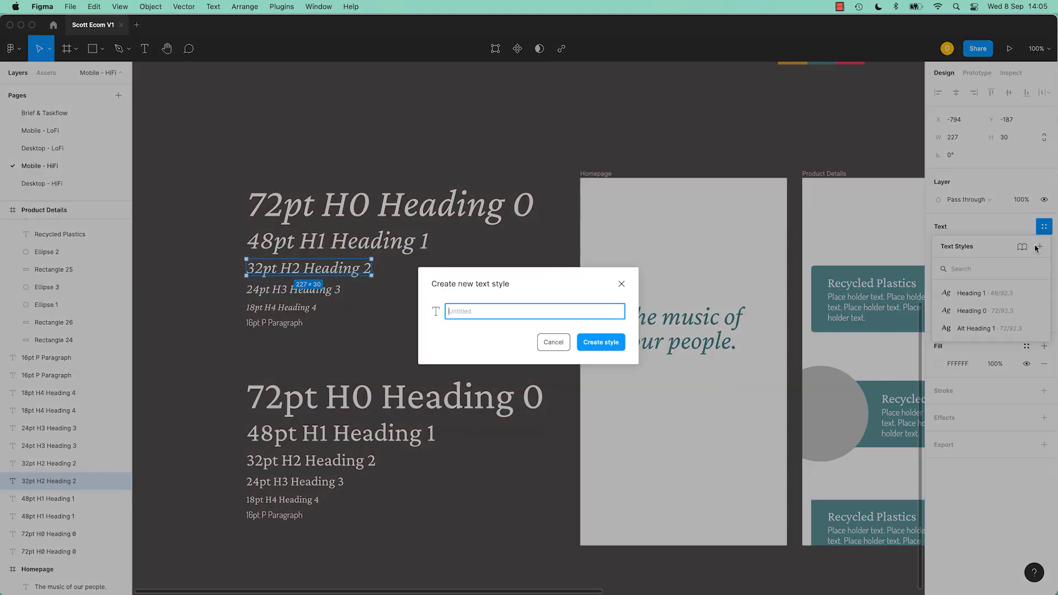
{"action": "type", "text": "Heading 2"}
{"action": "left_click", "coordinate": [600, 343]}
Create a text style named Heading 3 from the italic "24pt H3 Heading 3" sample
{"action": "left_click", "coordinate": [303, 288]}
{"action": "left_click", "coordinate": [1043, 226]}
{"action": "left_click", "coordinate": [1038, 246]}
{"action": "type", "text": "Heading 3"}
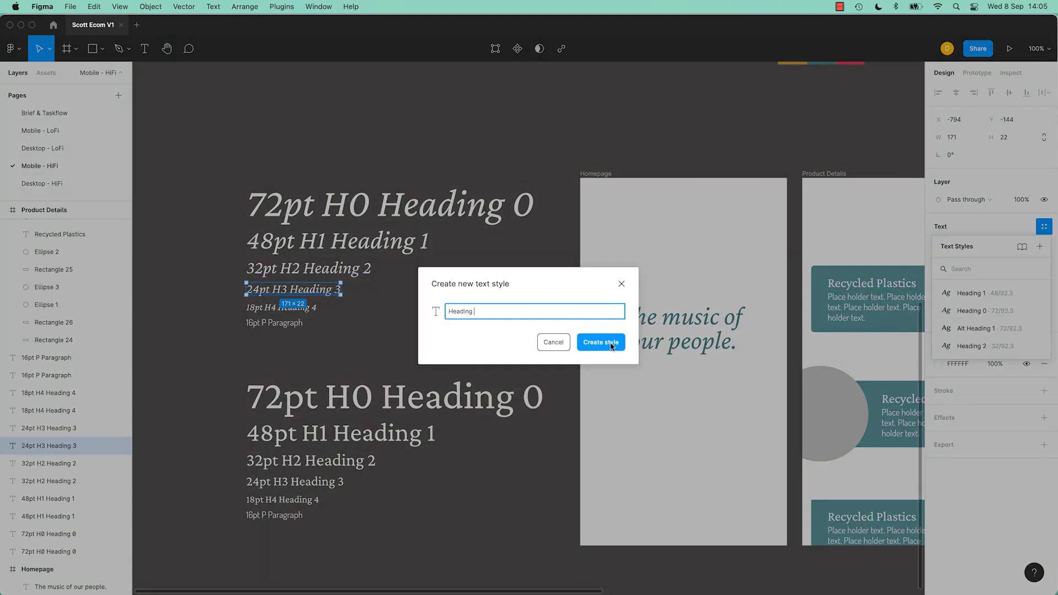
{"action": "left_click", "coordinate": [601, 343]}
Create a text style named Heading 4 from the italic "18pt H4 Heading 4" sample
{"action": "left_click", "coordinate": [266, 308]}
{"action": "left_click", "coordinate": [1043, 226]}
{"action": "left_click", "coordinate": [1039, 246]}
{"action": "type", "text": "Heading 4"}
{"action": "left_click", "coordinate": [601, 342]}
Create a text style named Paragraph from the "16pt P Paragraph" sample below the italic headings
{"action": "left_click", "coordinate": [262, 324]}
{"action": "left_click", "coordinate": [1044, 227]}
{"action": "left_click", "coordinate": [1039, 246]}
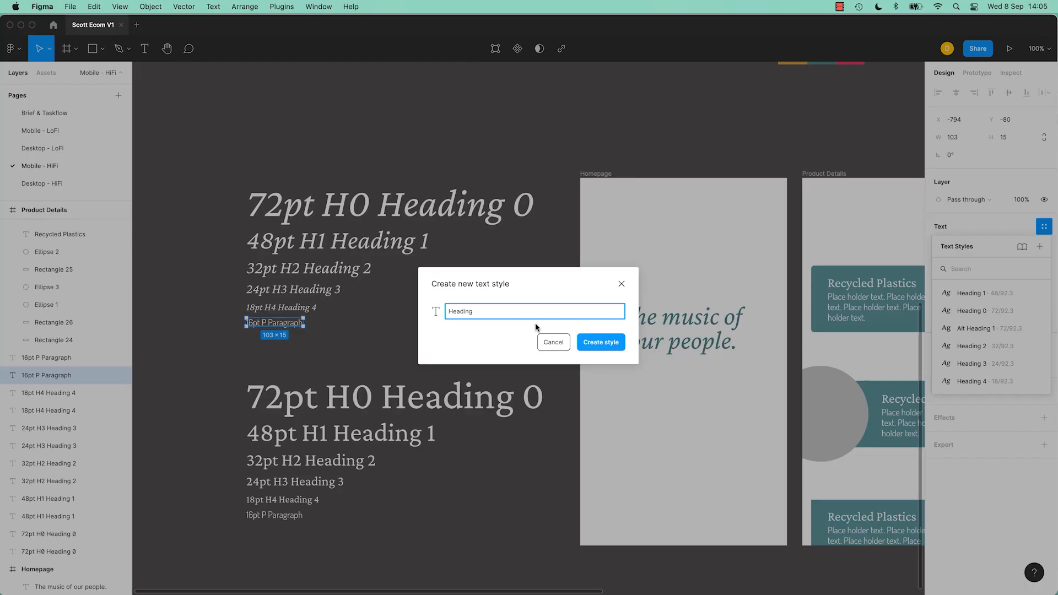
{"action": "type", "text": "Paragraph"}
{"action": "left_click", "coordinate": [601, 343]}
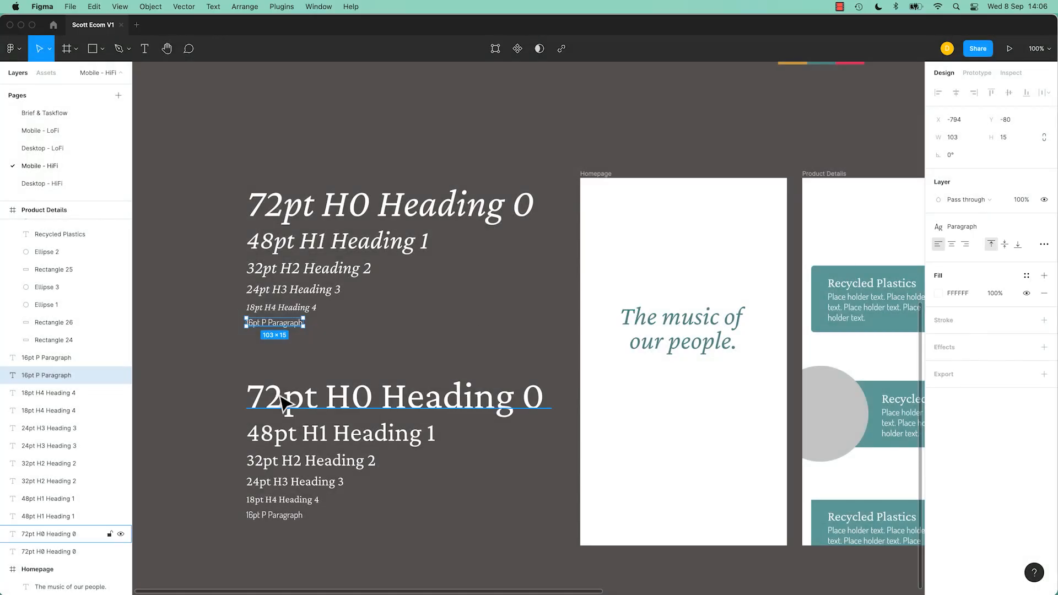
Create a text style named Alt Heading 1 from the regular "48pt H1 Heading 1" sample
{"action": "left_click", "coordinate": [334, 396]}
{"action": "left_click", "coordinate": [363, 434]}
{"action": "left_click", "coordinate": [1047, 230]}
{"action": "left_click", "coordinate": [1038, 246]}
{"action": "type", "text": "Alt Heading 1"}
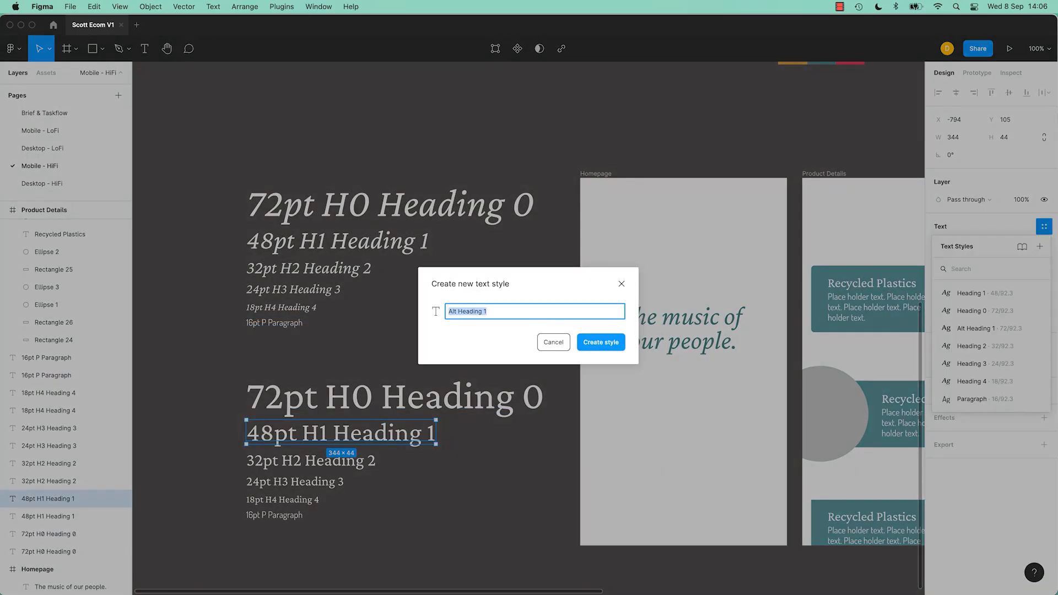
{"action": "left_click", "coordinate": [601, 342]}
Create a text style named Alt Heading 2 from the regular "32pt H2 Heading 2" sample
{"action": "left_click", "coordinate": [311, 461]}
{"action": "left_click", "coordinate": [1043, 226]}
{"action": "left_click", "coordinate": [1038, 247]}
Create a text style named Alt Heading 3 from the regular "24pt H3 Heading 3" sample
{"action": "left_click", "coordinate": [296, 482]}
{"action": "left_click", "coordinate": [1045, 229]}
{"action": "left_click", "coordinate": [1039, 246]}
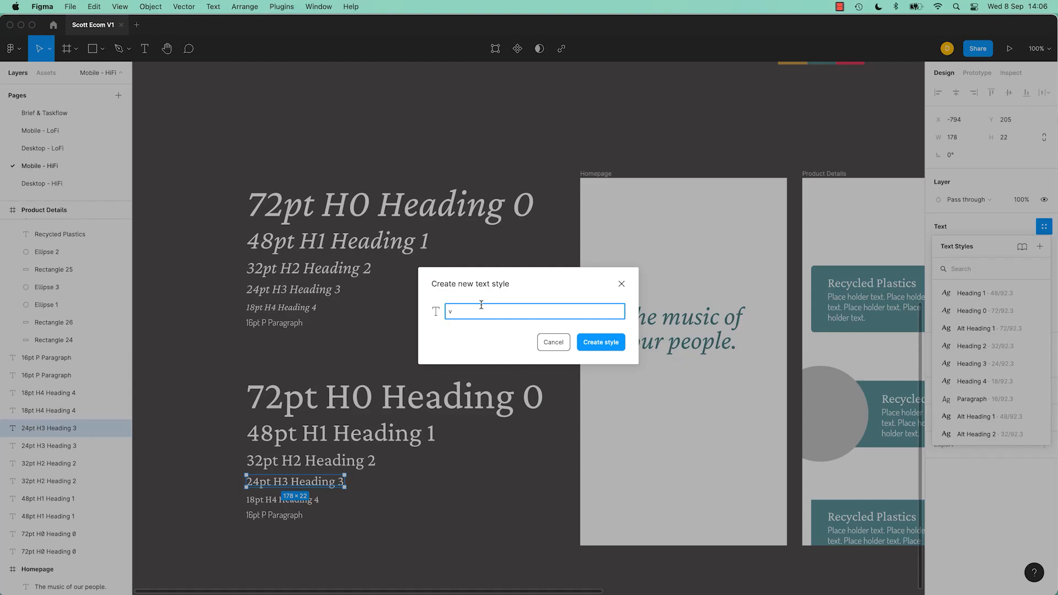
{"action": "type", "text": "Alt Heading 3"}
{"action": "left_click", "coordinate": [600, 342]}
Create a text style named Alt Heading 4 from the regular "18pt H4 Heading 4" sample
{"action": "left_click", "coordinate": [264, 499]}
{"action": "left_click", "coordinate": [1043, 226]}
{"action": "left_click", "coordinate": [1039, 246]}
{"action": "type", "text": "Alt Heading 4"}
{"action": "left_click", "coordinate": [275, 515]}
{"action": "left_click", "coordinate": [1043, 227]}
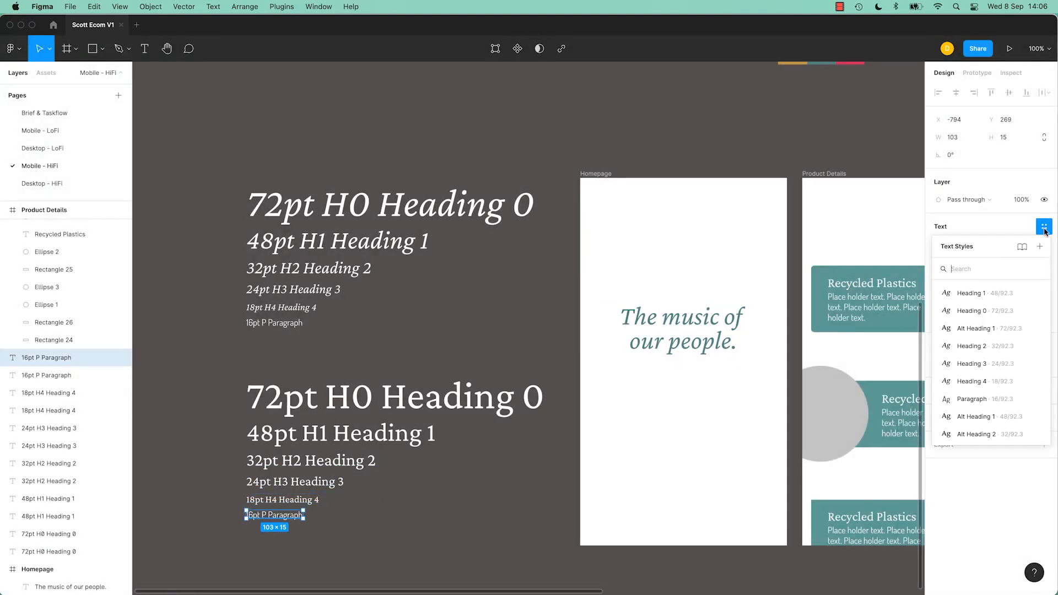
{"action": "left_click", "coordinate": [550, 483]}
Check which text style is linked to the regular "72pt H0 Heading 0" sample
{"action": "left_click", "coordinate": [491, 405]}
{"action": "left_click", "coordinate": [961, 228]}
{"action": "left_click", "coordinate": [516, 339]}
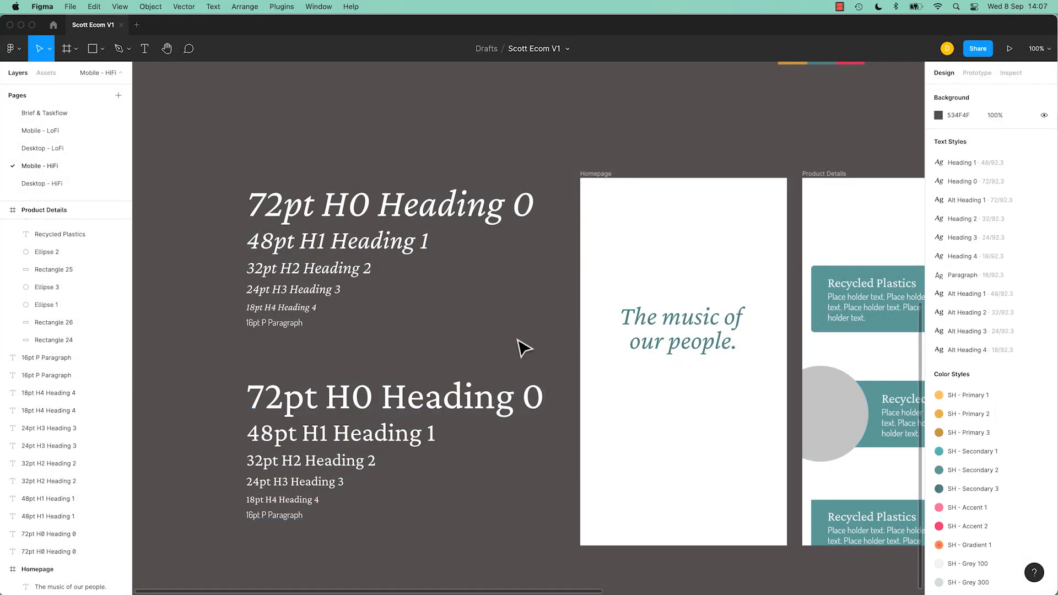
Review the text styles available for the upper Recycled Plastics title in the Product Details frame without applying one
{"action": "scroll", "coordinate": [529, 342], "scroll_direction": "left", "scroll_amount": 5}
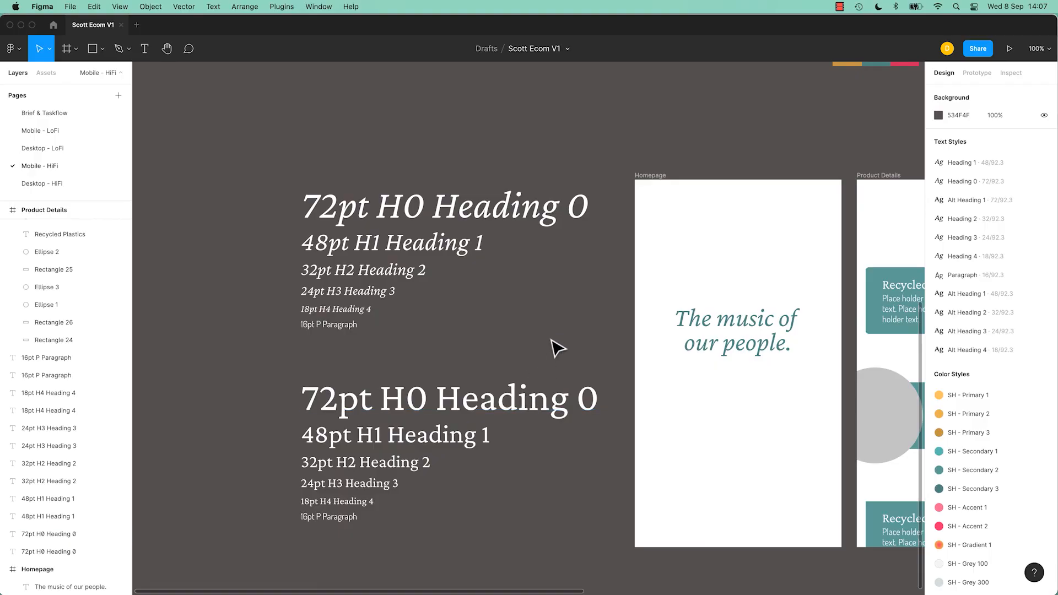
{"action": "left_click", "coordinate": [543, 412]}
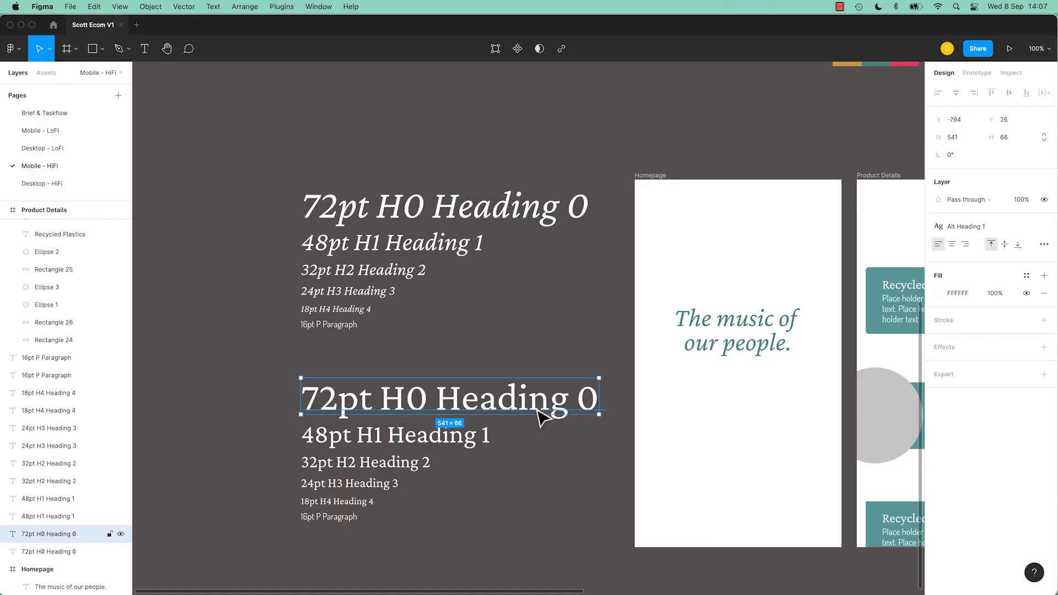
{"action": "left_click", "coordinate": [903, 298]}
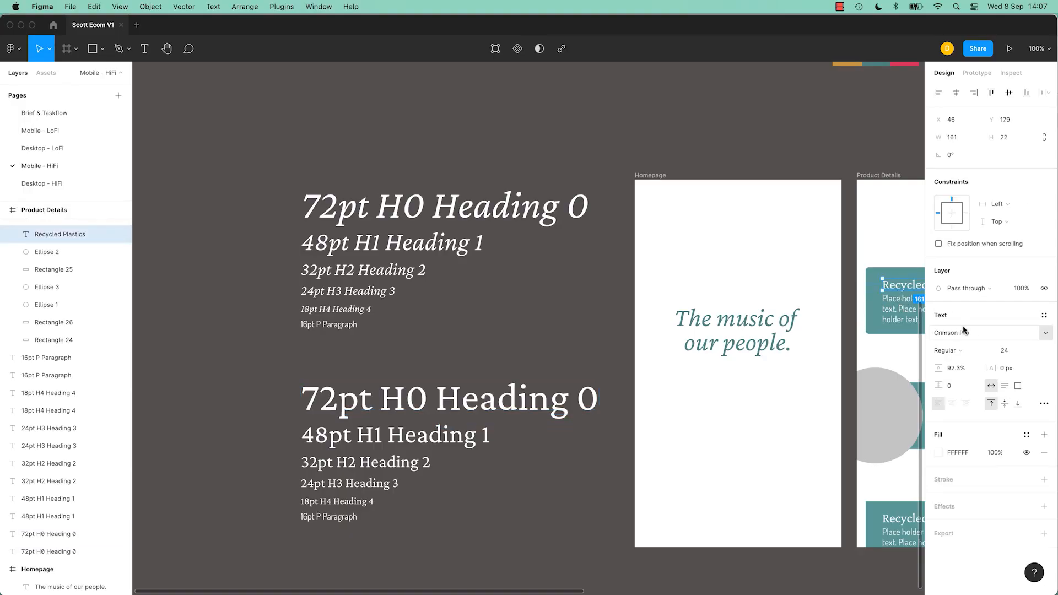
{"action": "left_click", "coordinate": [1044, 315]}
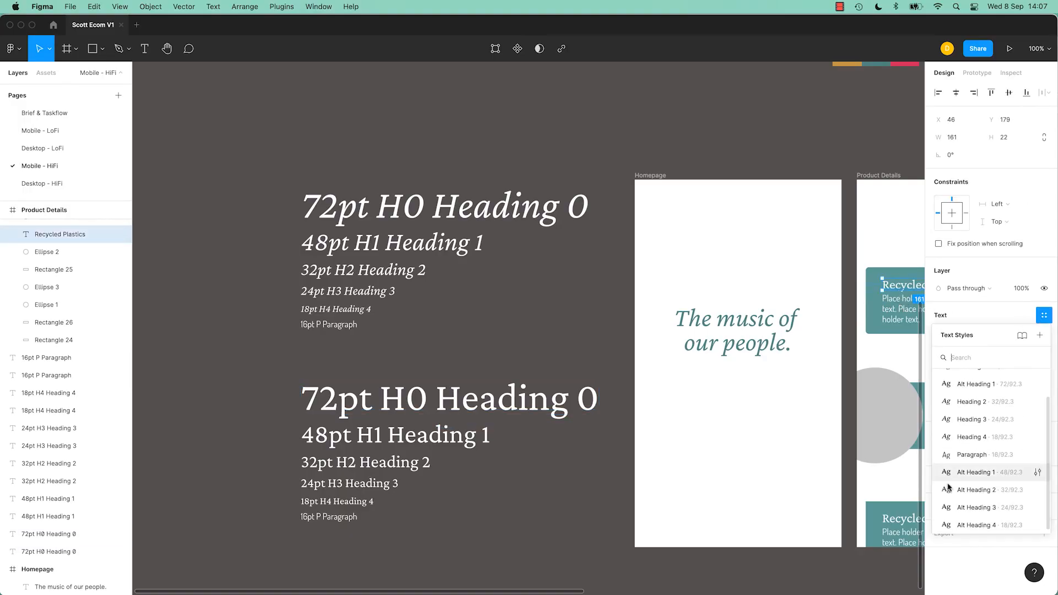
{"action": "scroll", "coordinate": [964, 463], "scroll_direction": "up", "scroll_amount": 2}
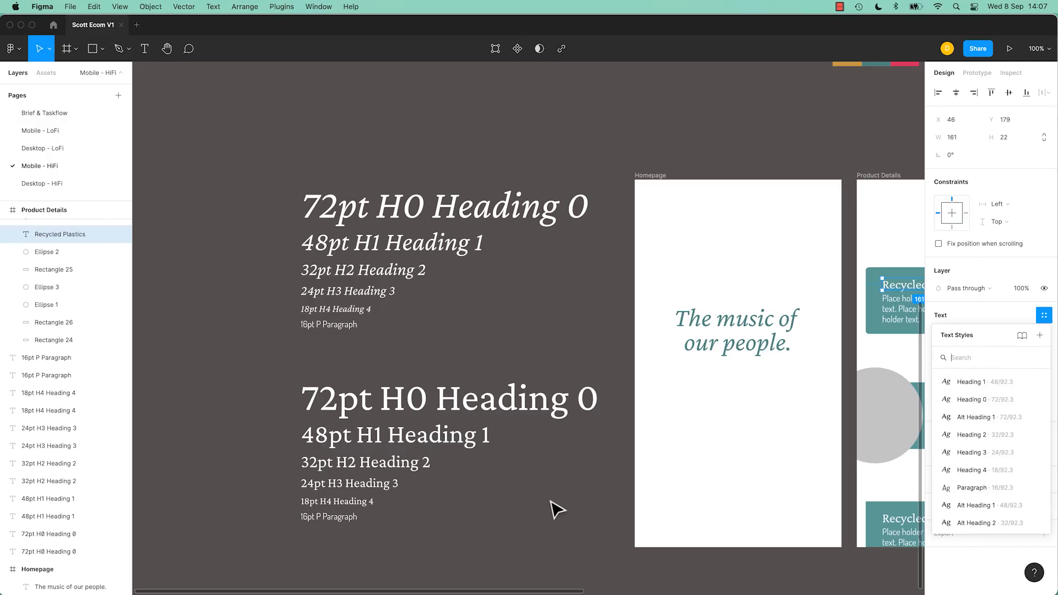
{"action": "left_click", "coordinate": [569, 330]}
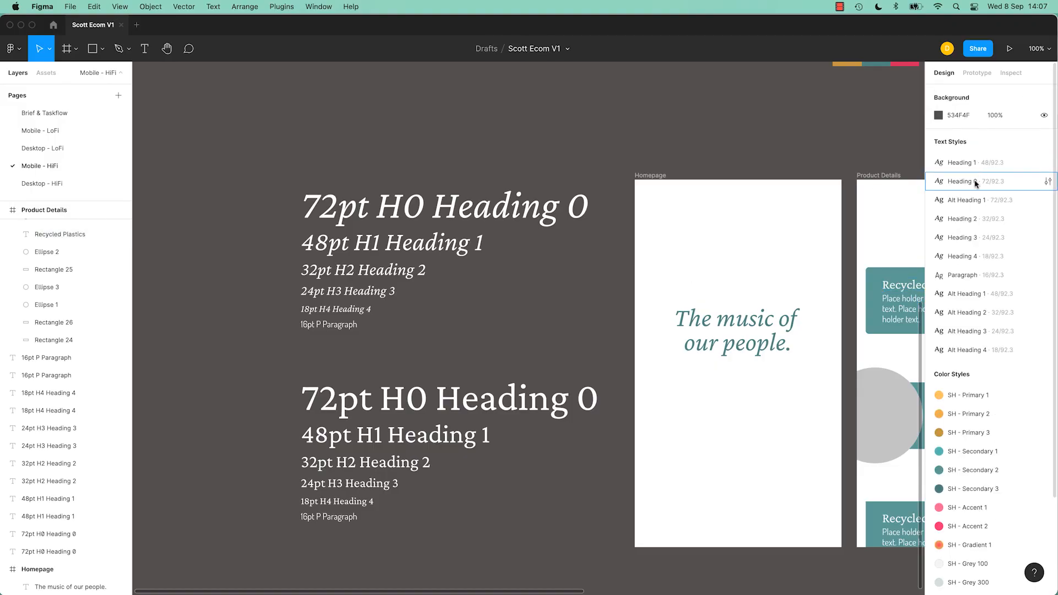
Reorder the text styles so Heading 0 precedes Heading 1 and the 72 pt Alt Heading 1 comes directly after Paragraph
{"action": "left_click_drag", "start_coordinate": [975, 185], "coordinate": [969, 161]}
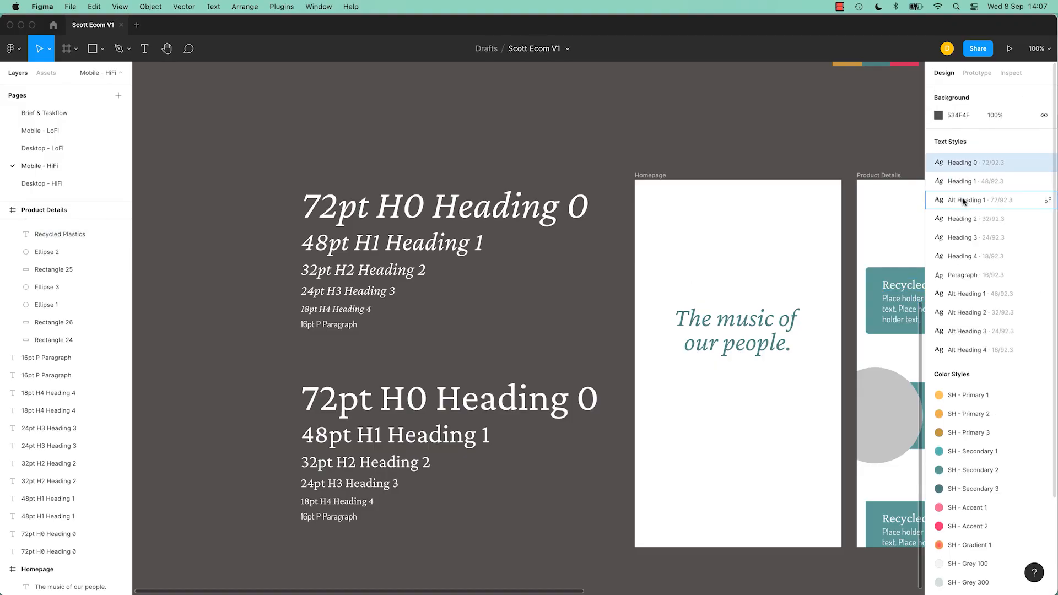
{"action": "left_click_drag", "start_coordinate": [968, 205], "coordinate": [968, 291]}
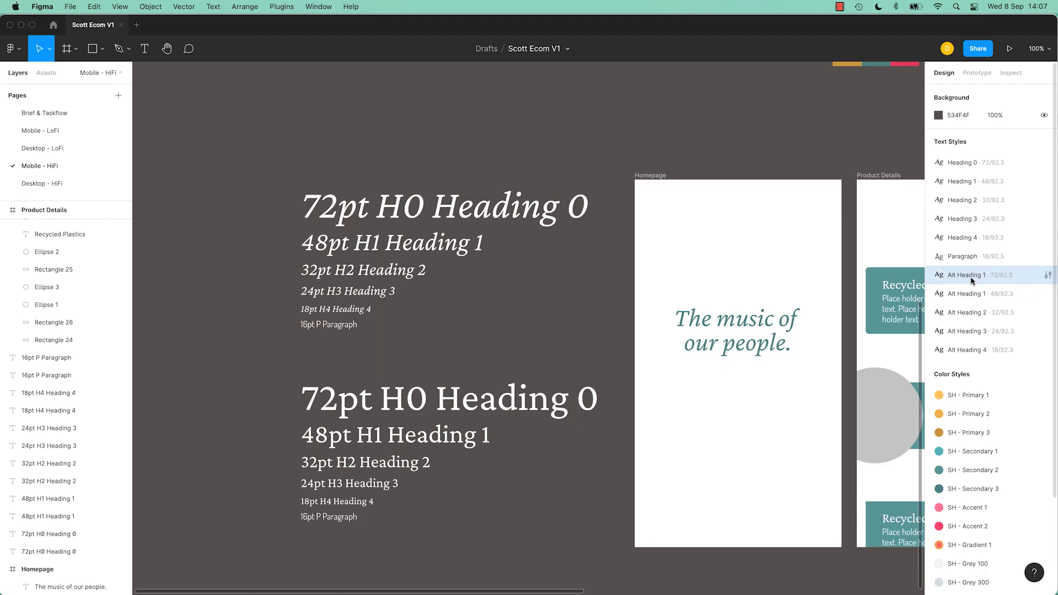
Rename the 72 pt Alt Heading 1 text style as Alt Heading 0
{"action": "left_click", "coordinate": [1047, 275]}
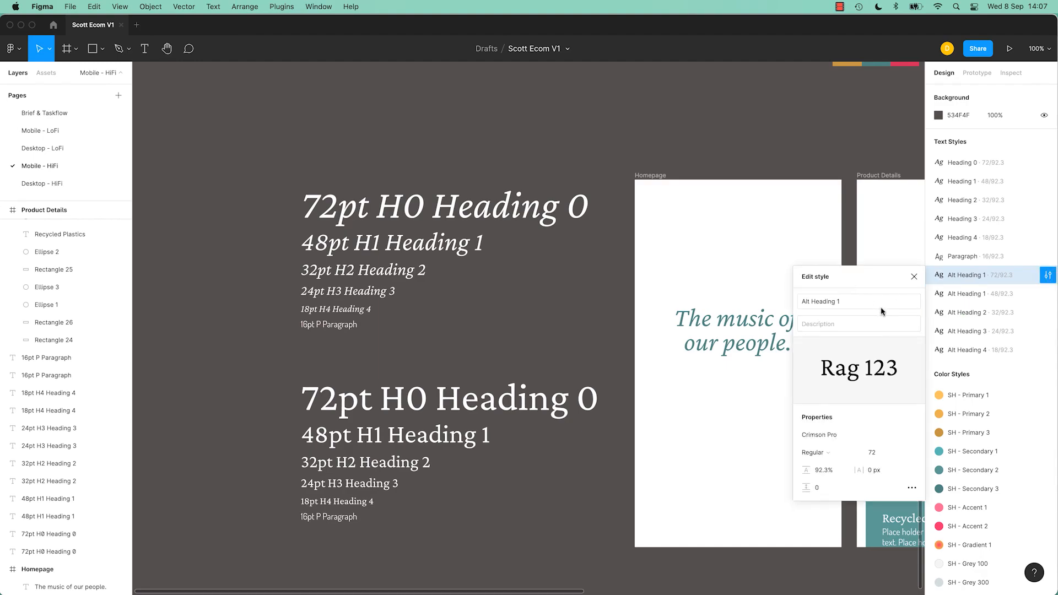
{"action": "left_click", "coordinate": [846, 304]}
{"action": "type", "text": "0"}
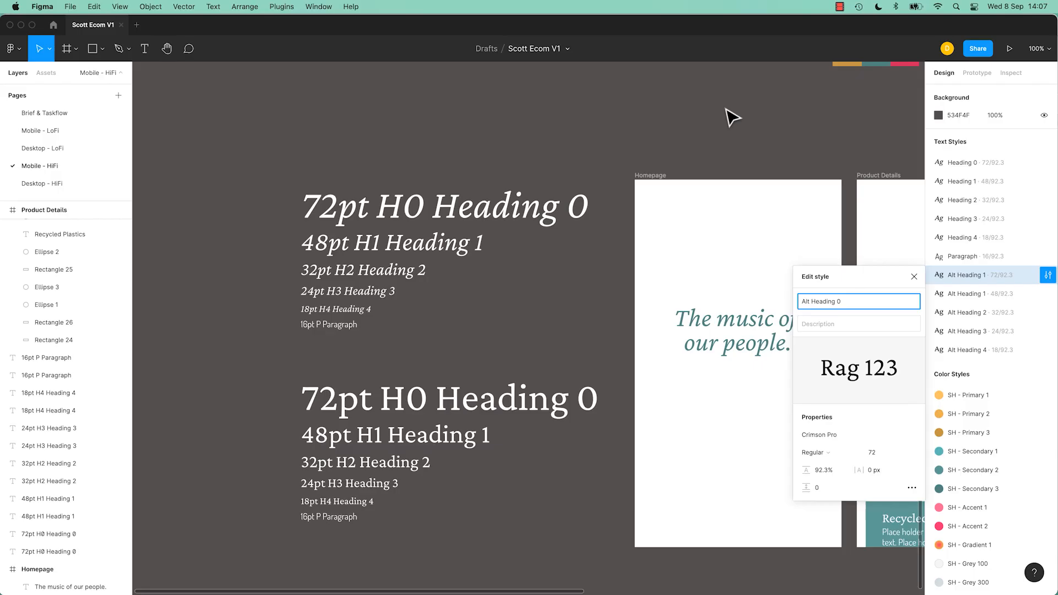
{"action": "left_click", "coordinate": [728, 126]}
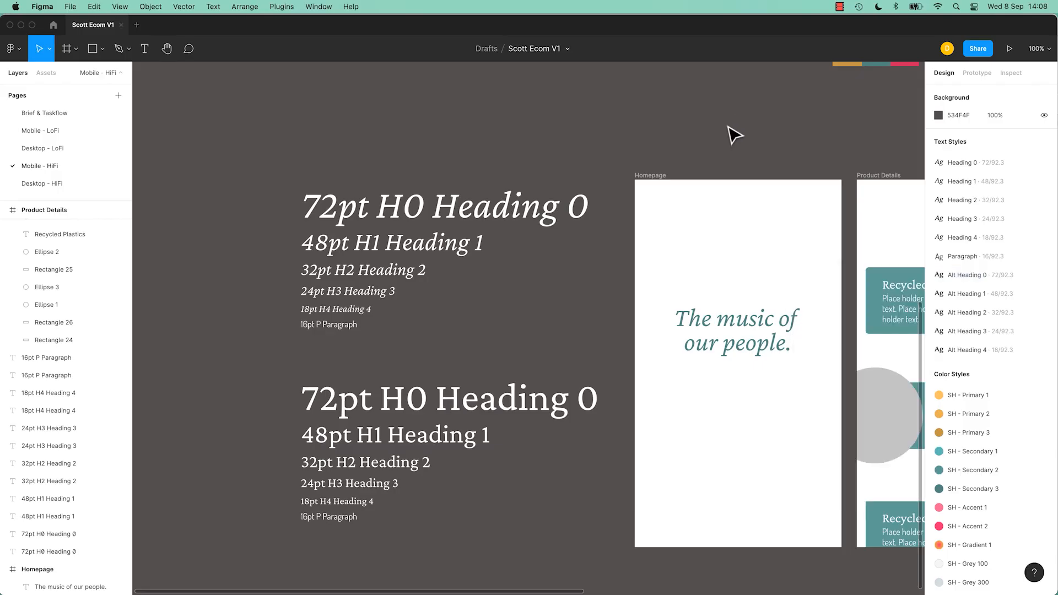